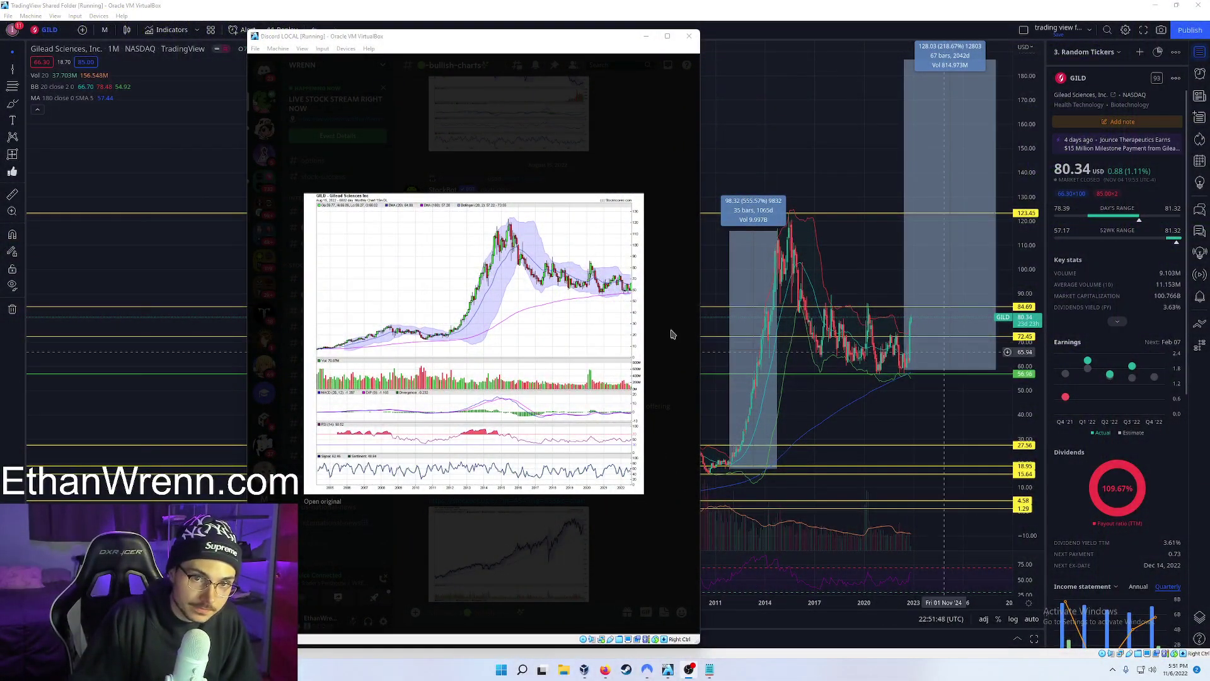
pyautogui.click(462, 106)
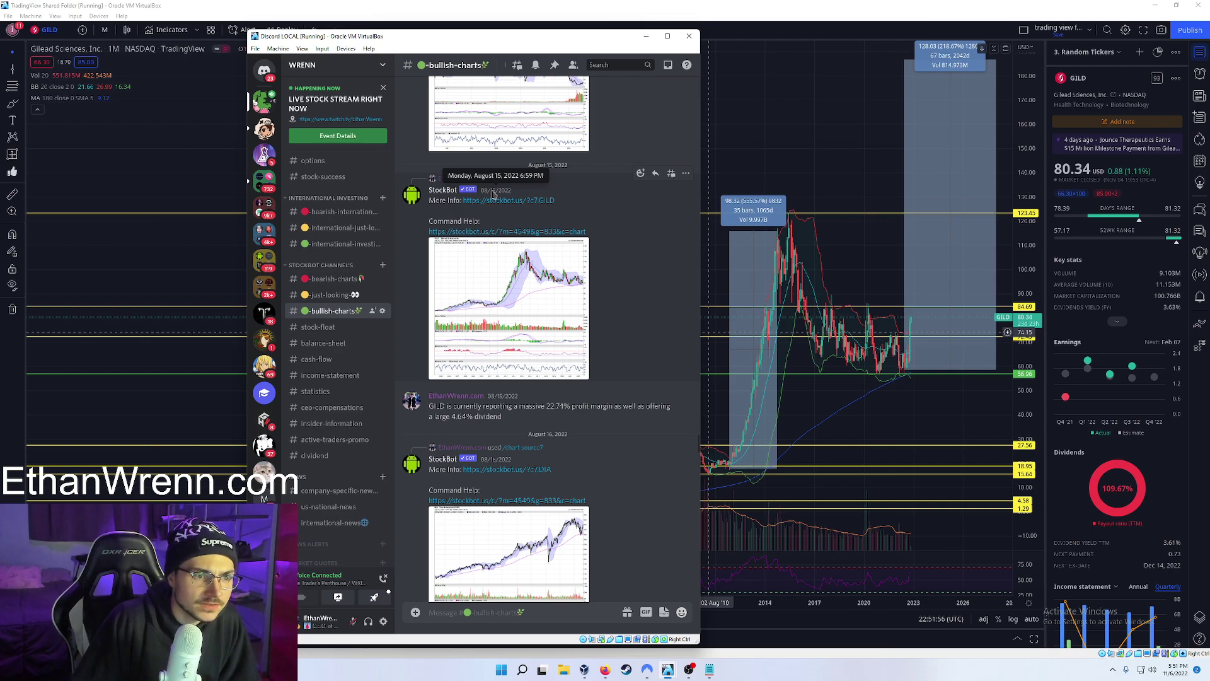
pyautogui.click(524, 286)
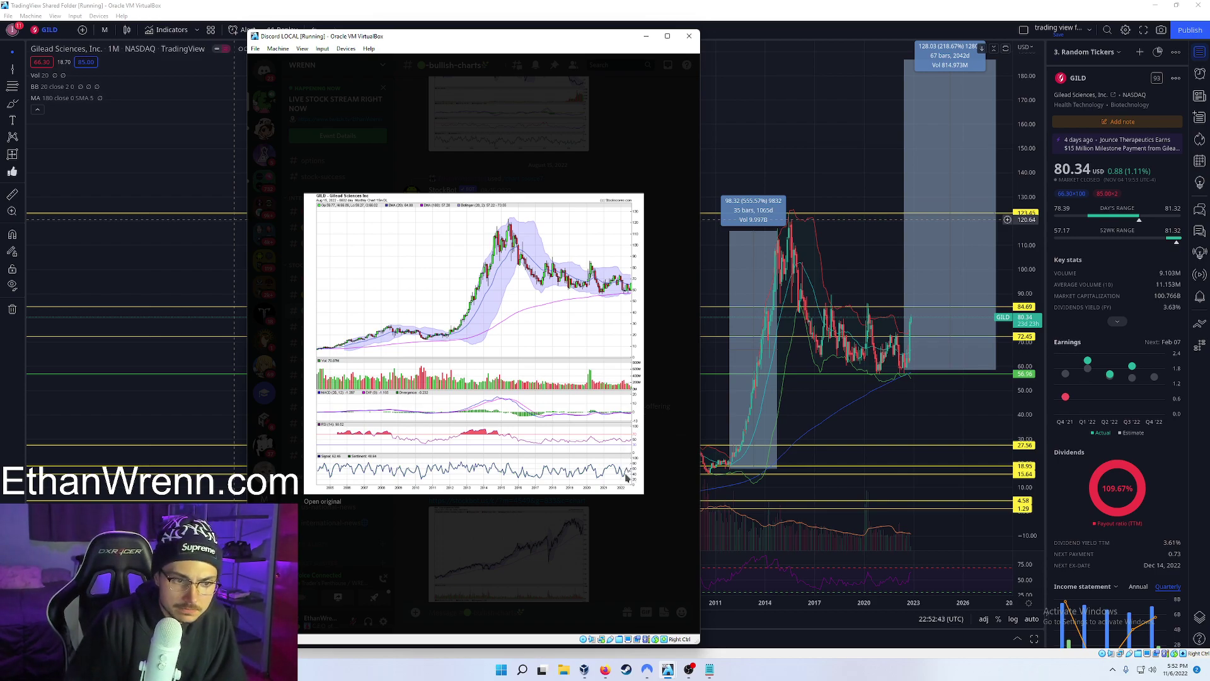
pyautogui.click(559, 139)
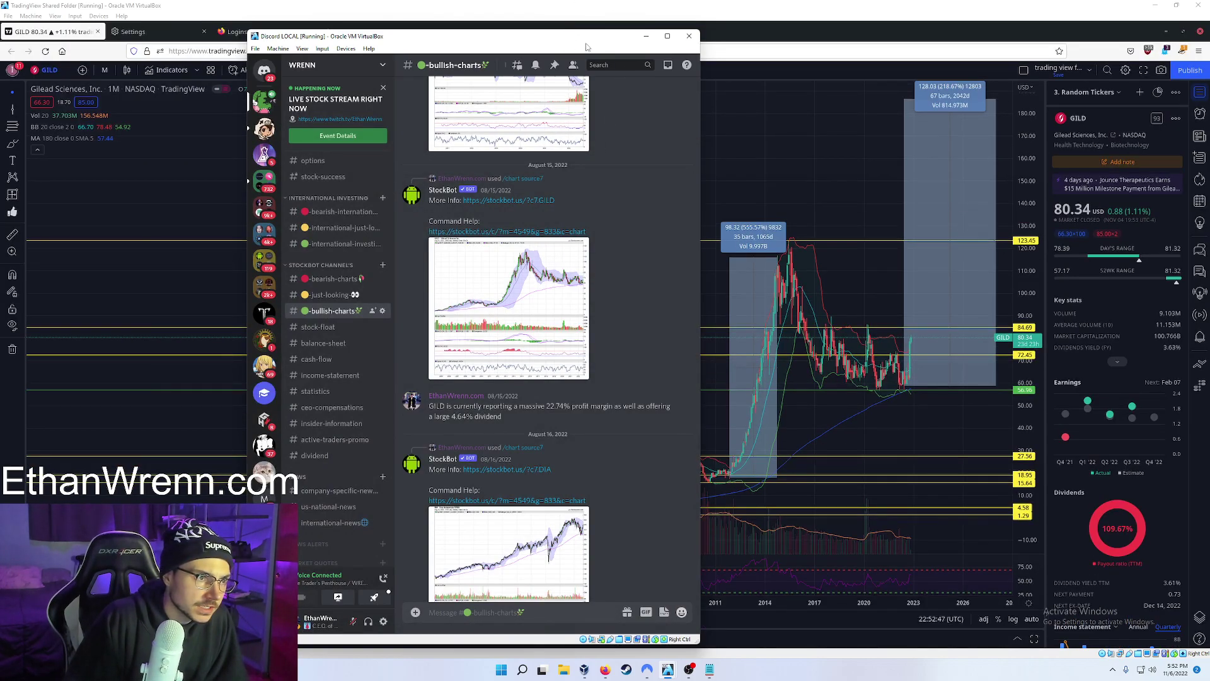
# Move Discord aside and show the GILD monthly chart full screen, zoomed in
pyautogui.moveTo(575, 40); pyautogui.dragTo(497, 82)
pyautogui.click(385, 547)
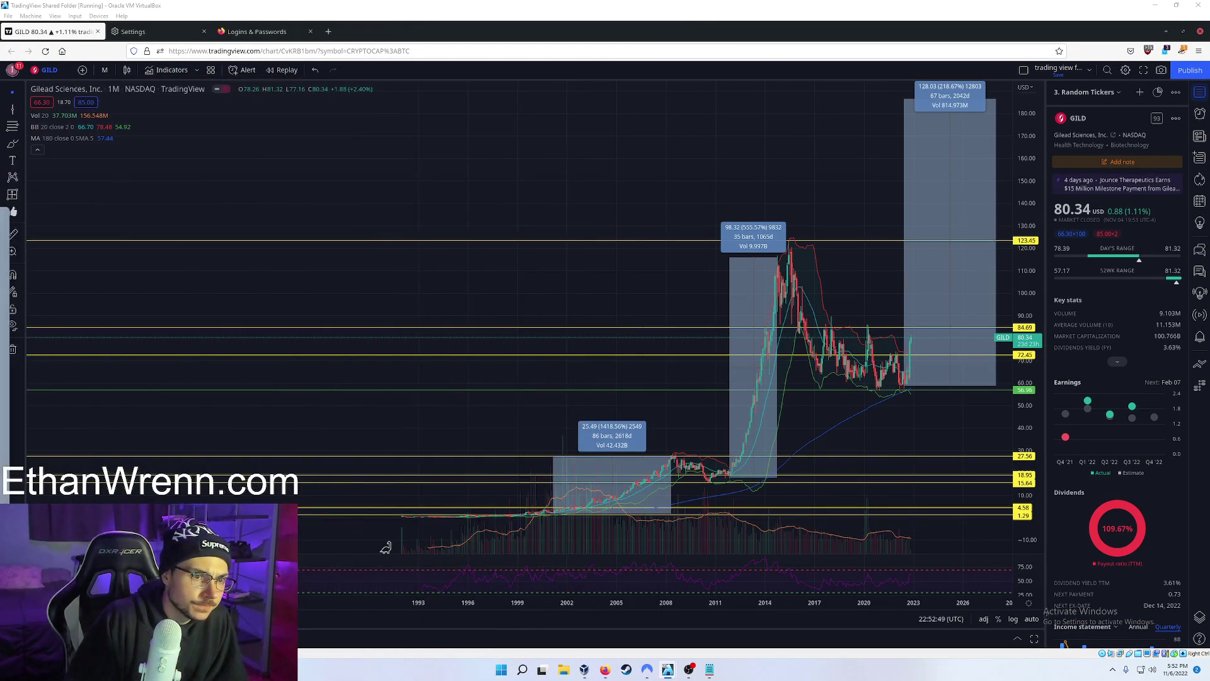
pyautogui.press('F11')
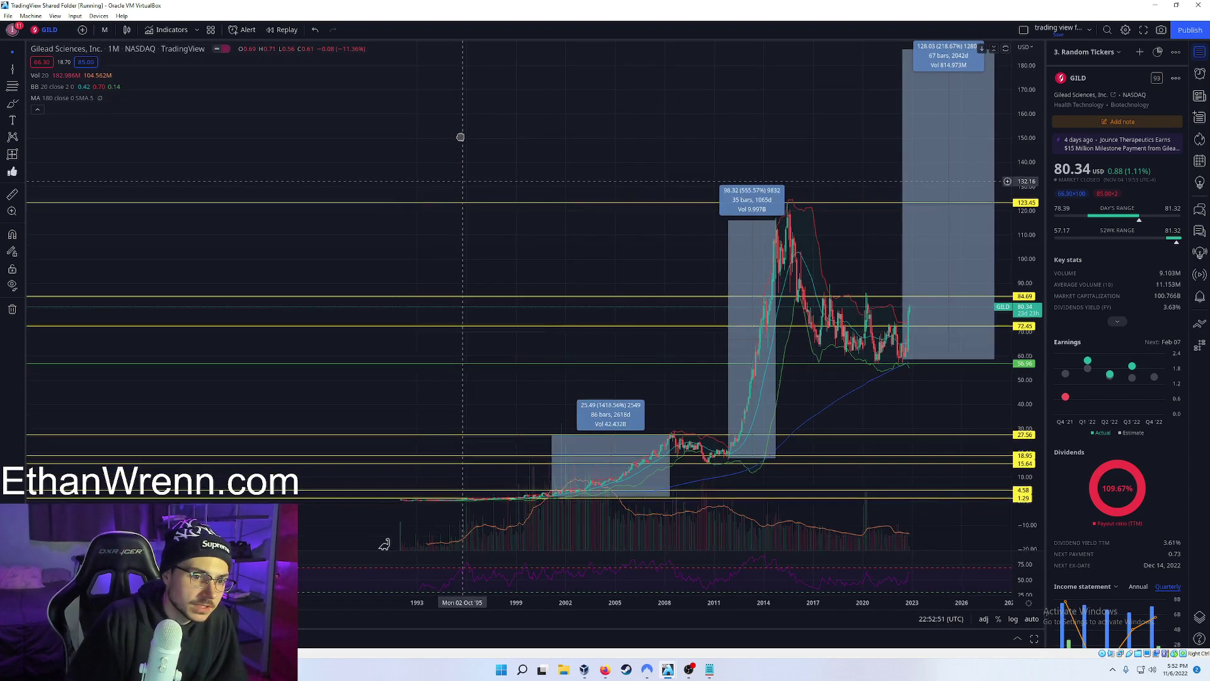
pyautogui.scroll(3, 474, 198)
pyautogui.scroll(2, 378, 199)
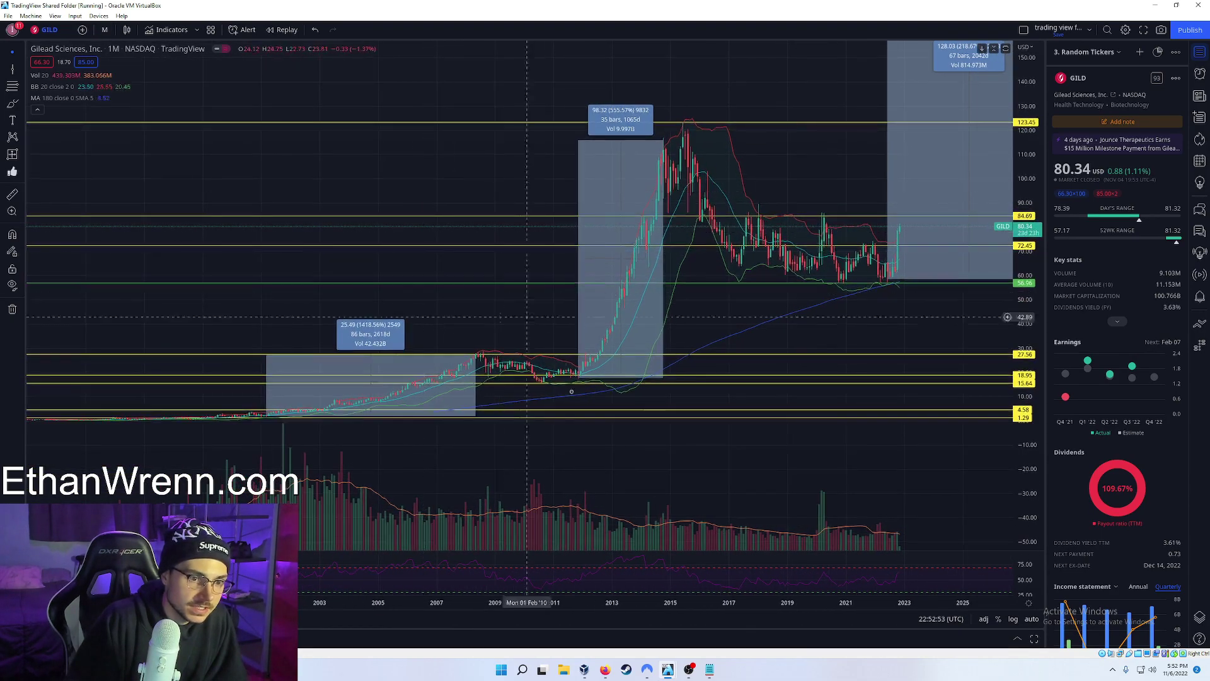
# Place thumbs-up stickers at the 2012, 2003 and 2022 lows
pyautogui.click(12, 171)
pyautogui.click(585, 388)
pyautogui.click(12, 172)
pyautogui.click(319, 423)
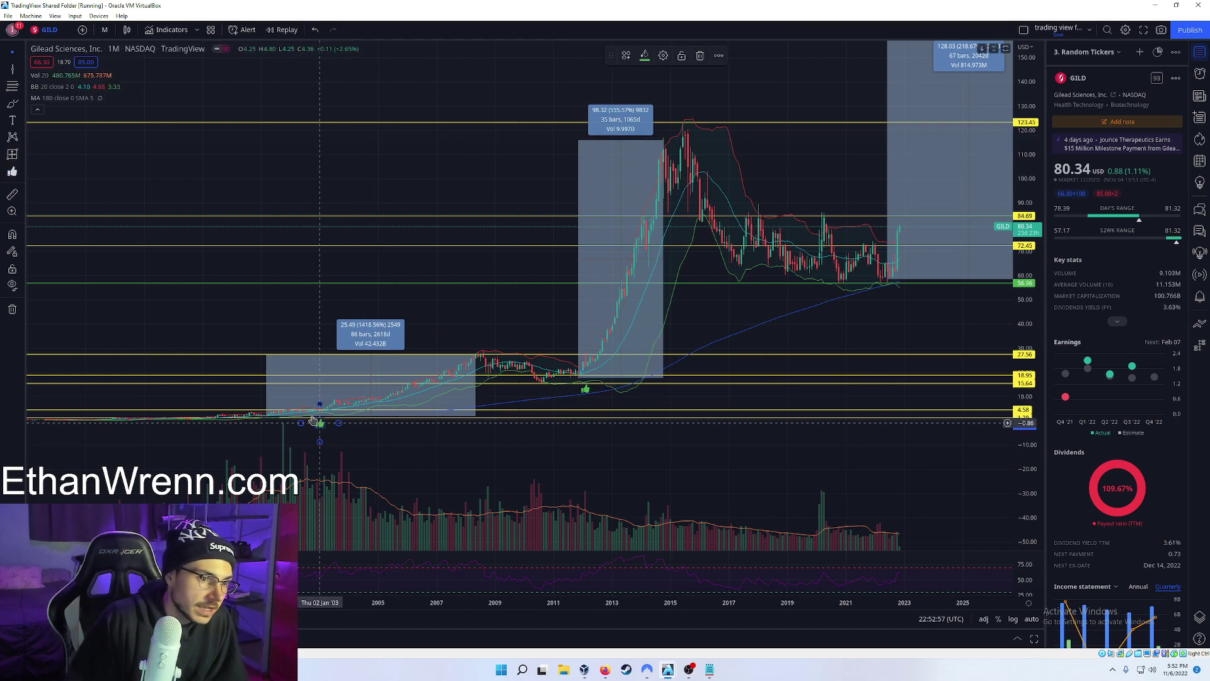
pyautogui.click(12, 153)
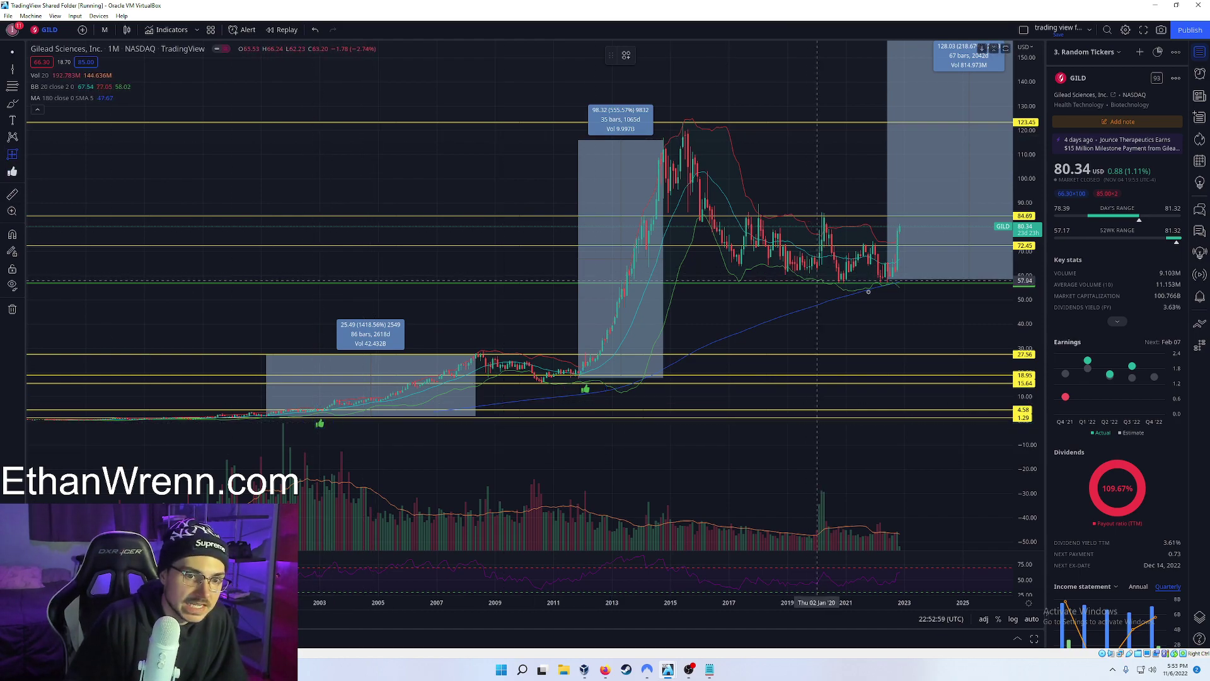
pyautogui.click(895, 288)
pyautogui.press('Escape')
pyautogui.click(12, 171)
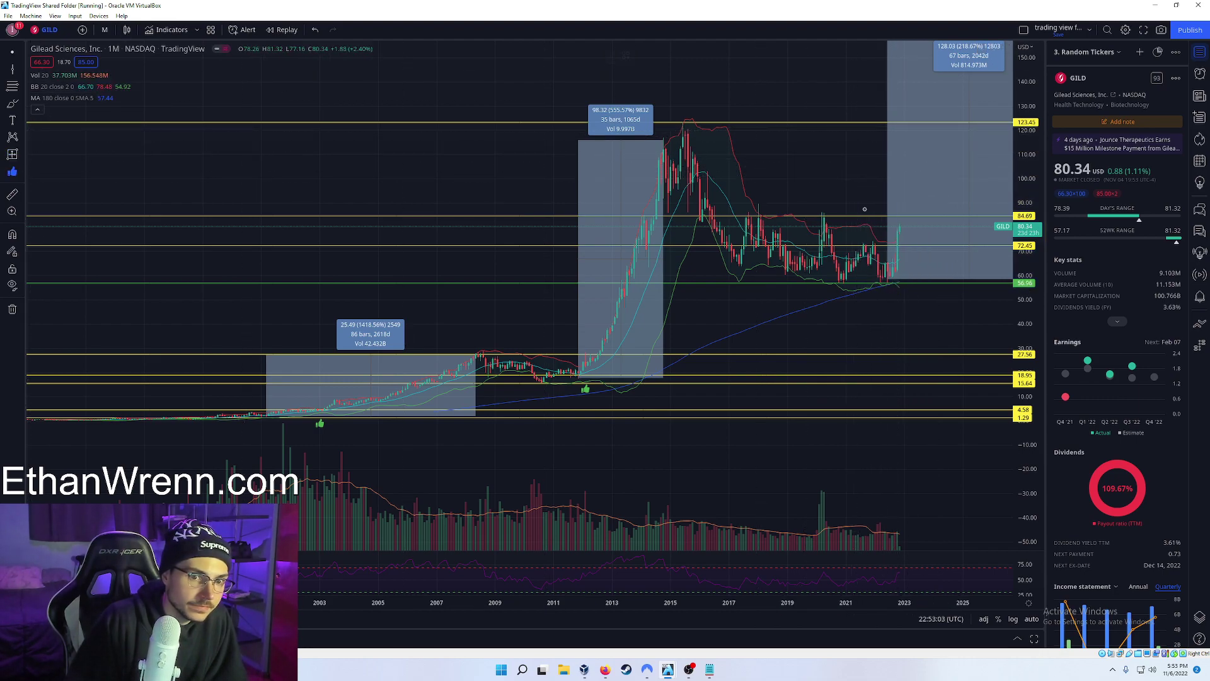
pyautogui.click(902, 296)
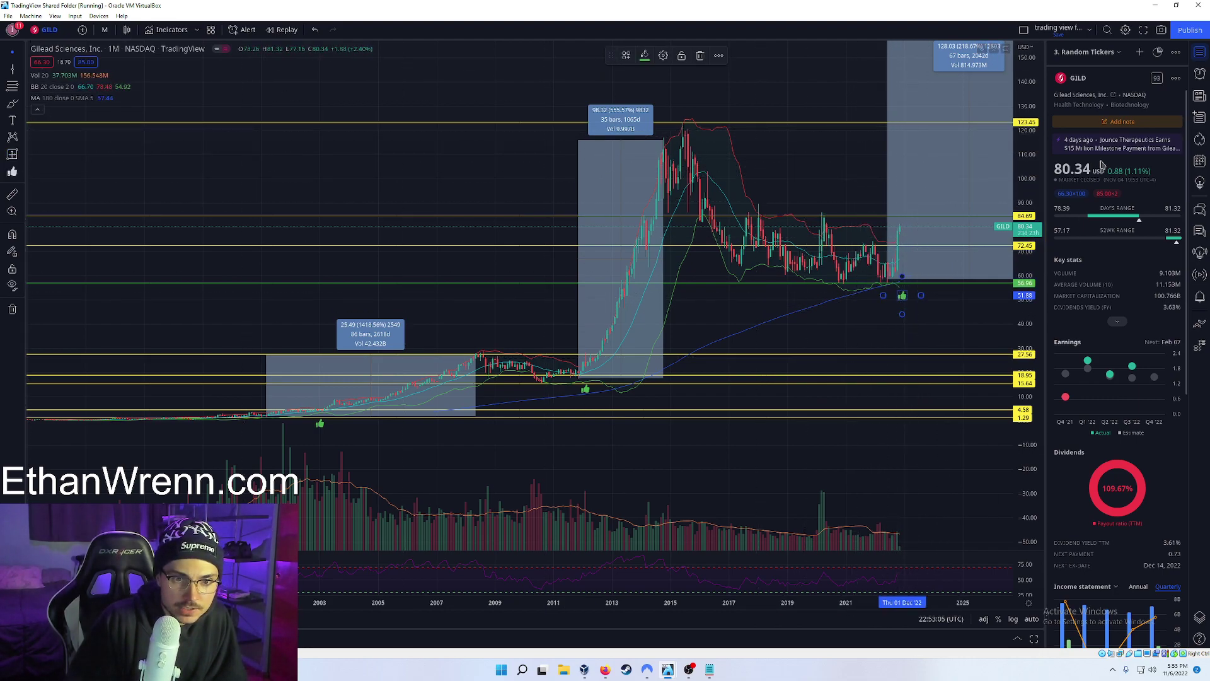
# Switch back to the Discord window and nudge it slightly
pyautogui.hotkey('alt', 'Tab')
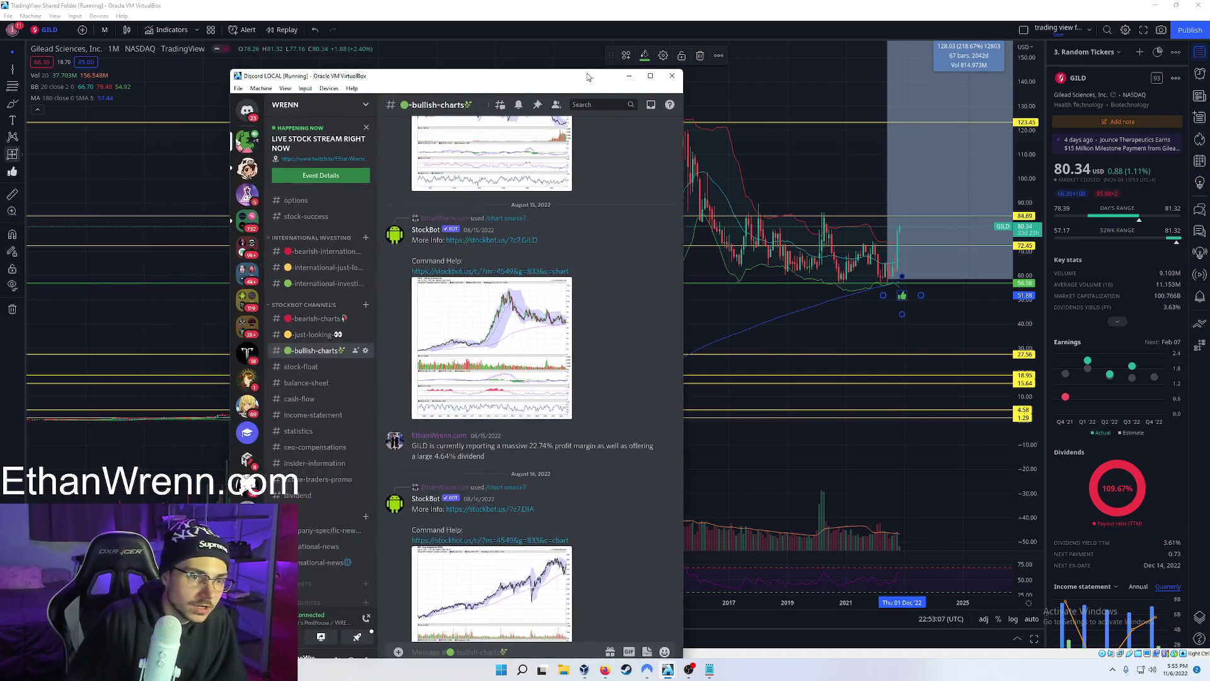
pyautogui.moveTo(587, 74); pyautogui.dragTo(597, 71)
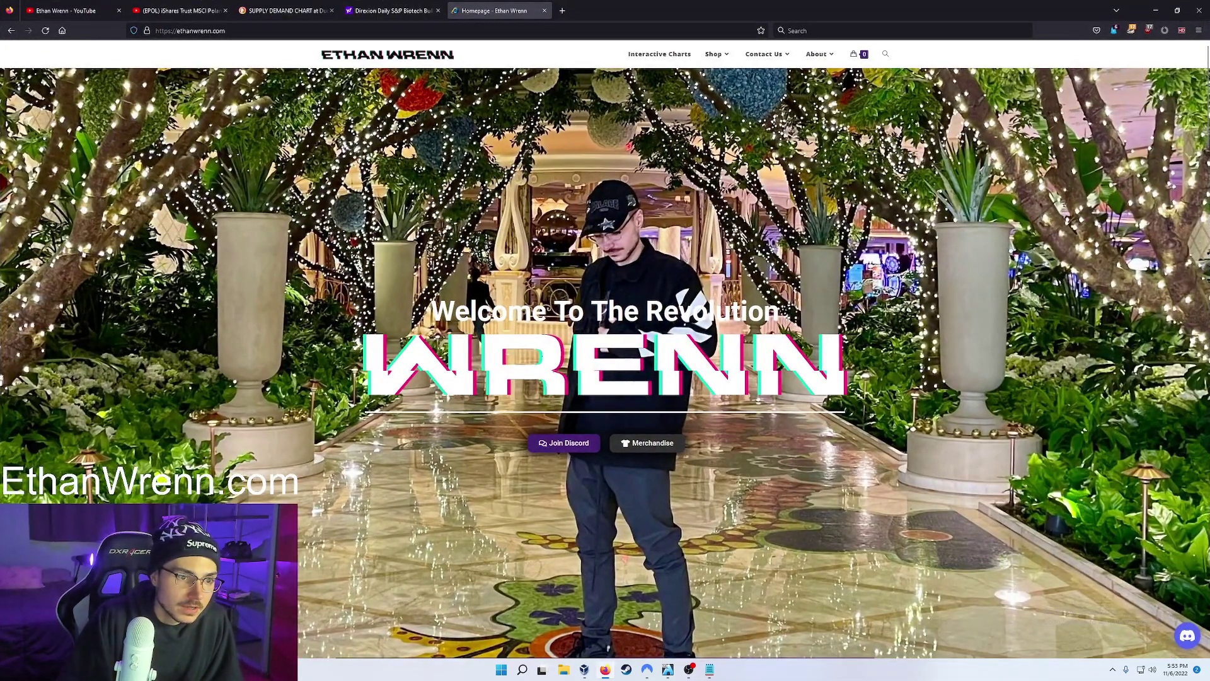
# Follow the Join Discord invite, scroll through the homepage, then close its tab
pyautogui.scroll(-1, 564, 399)
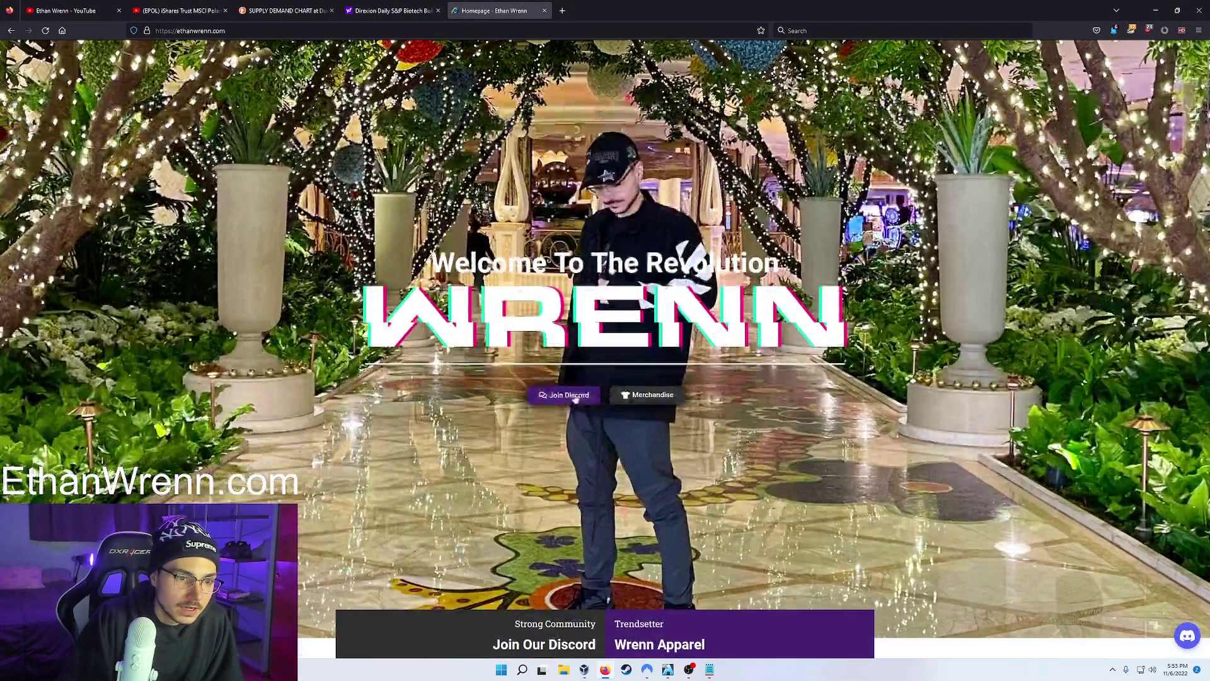
pyautogui.click(564, 396)
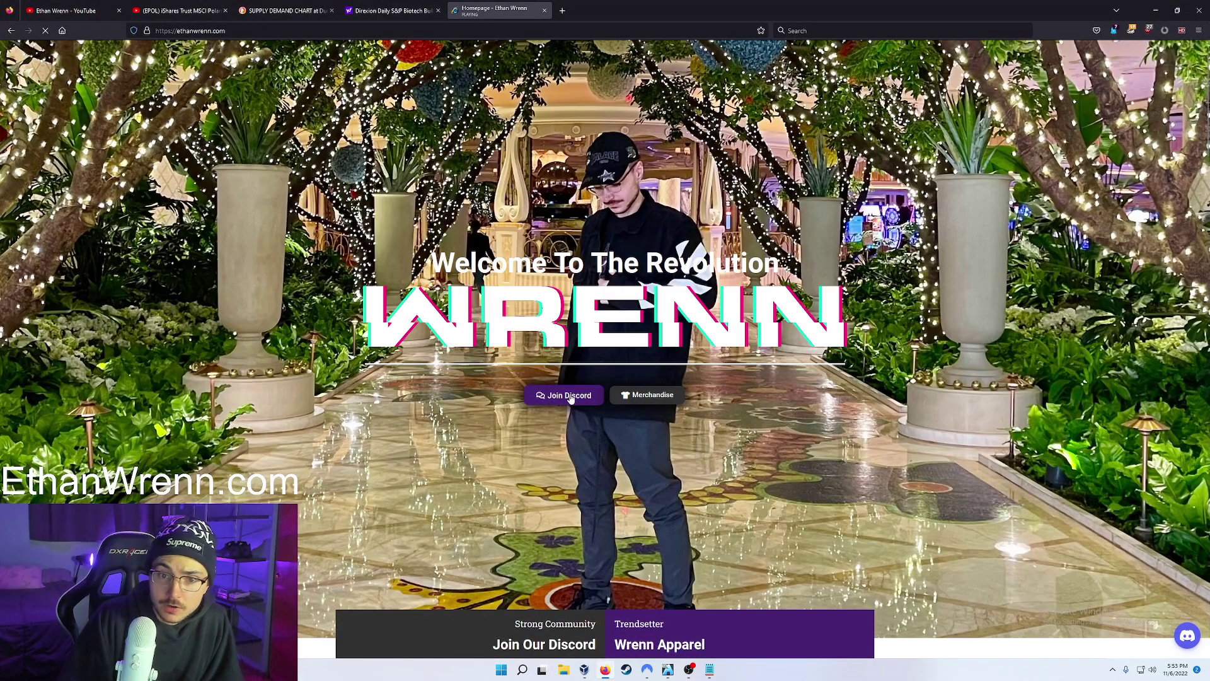
pyautogui.scroll(-5, 565, 399)
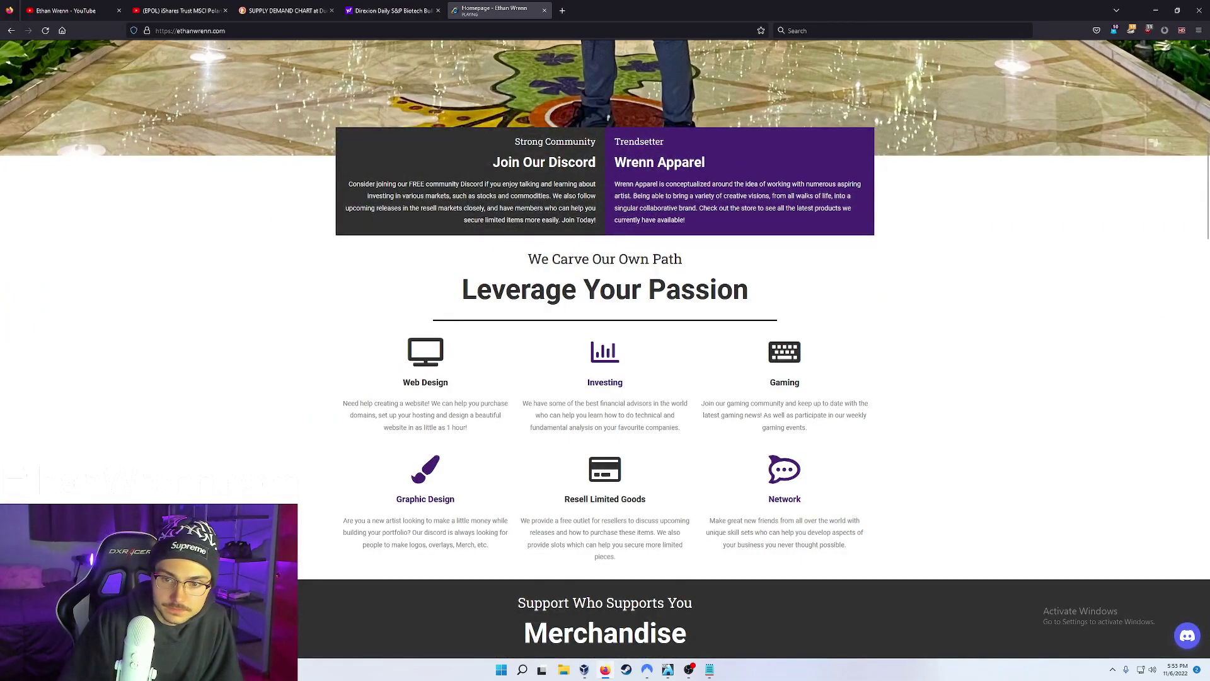
pyautogui.scroll(-11, 319, 286)
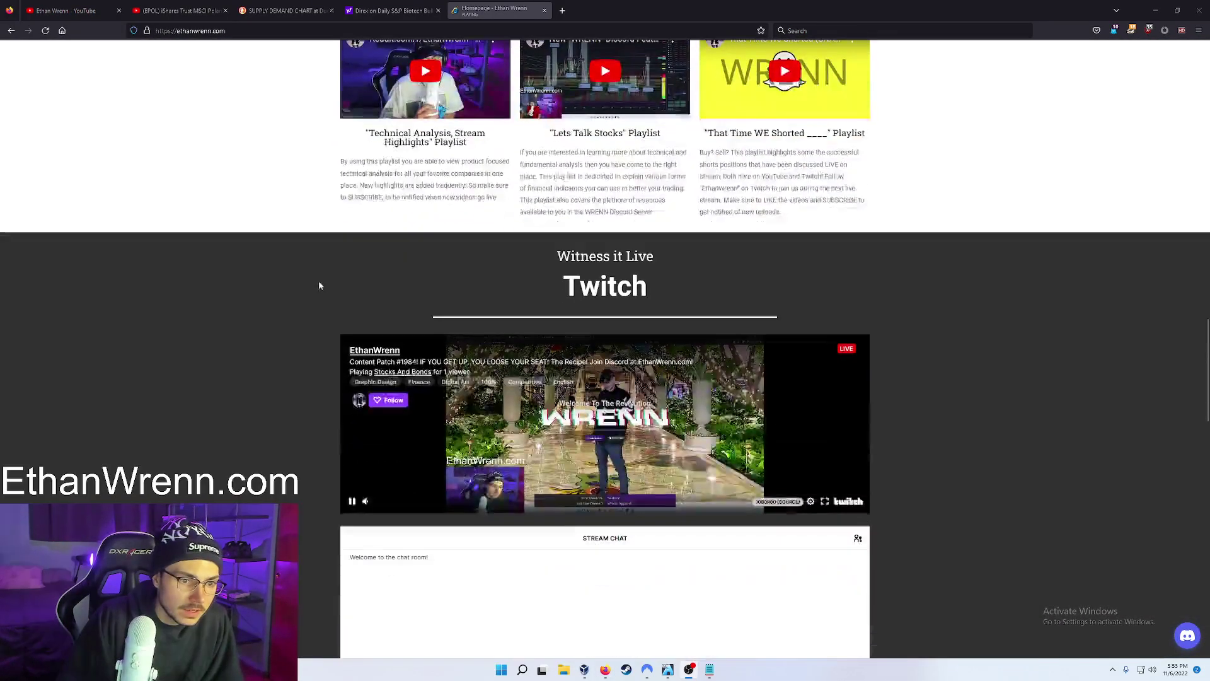
pyautogui.scroll(-2, 319, 286)
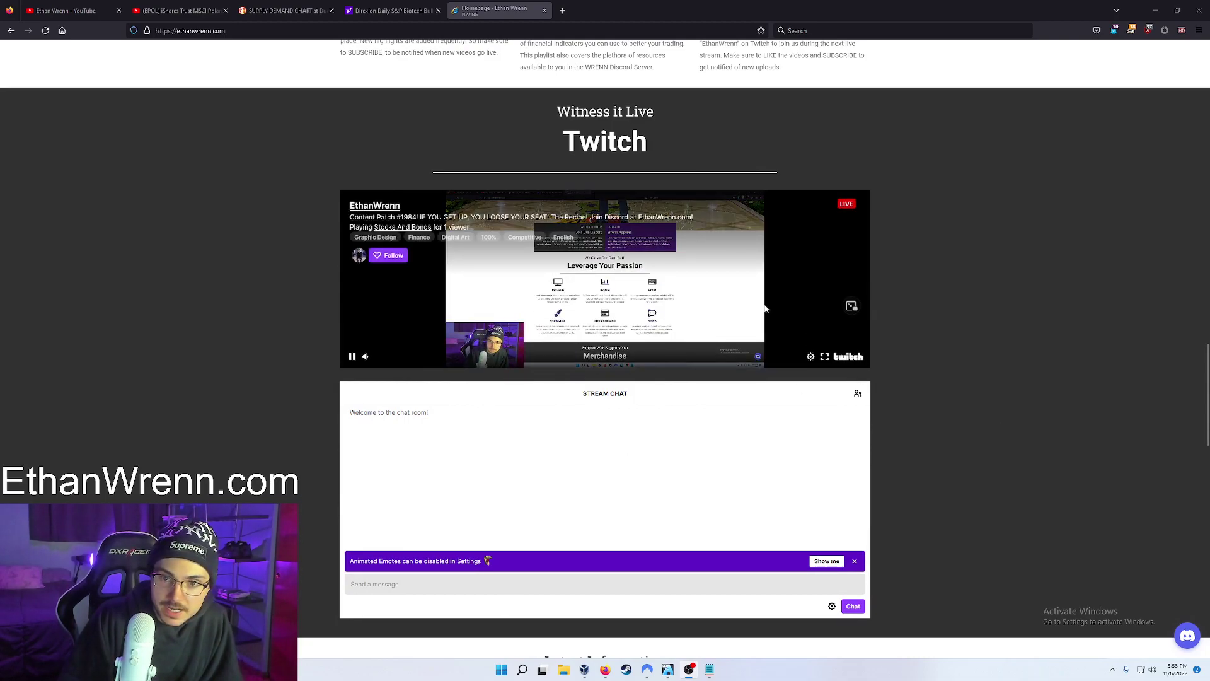
pyautogui.scroll(11, 1007, 395)
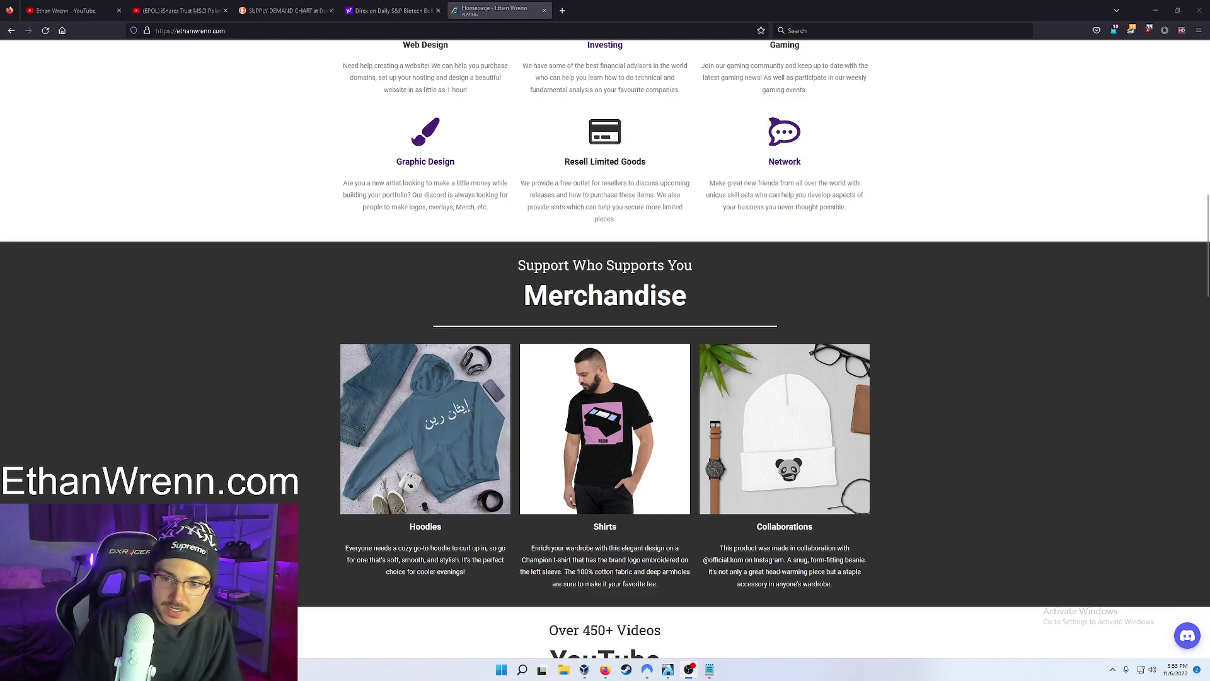
pyautogui.click(543, 12)
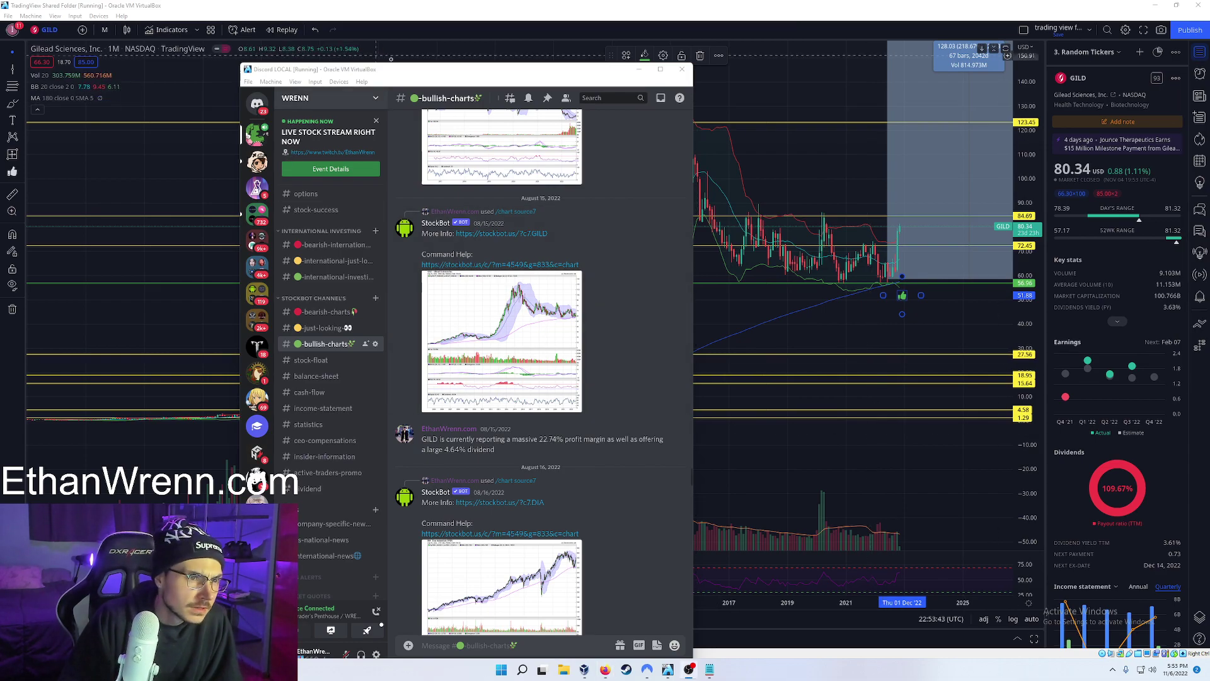
# Drag Discord off the chart and pan GILD to leave room out to 2029
pyautogui.moveTo(398, 71); pyautogui.dragTo(76, 630)
pyautogui.moveTo(774, 107); pyautogui.dragTo(699, 120)
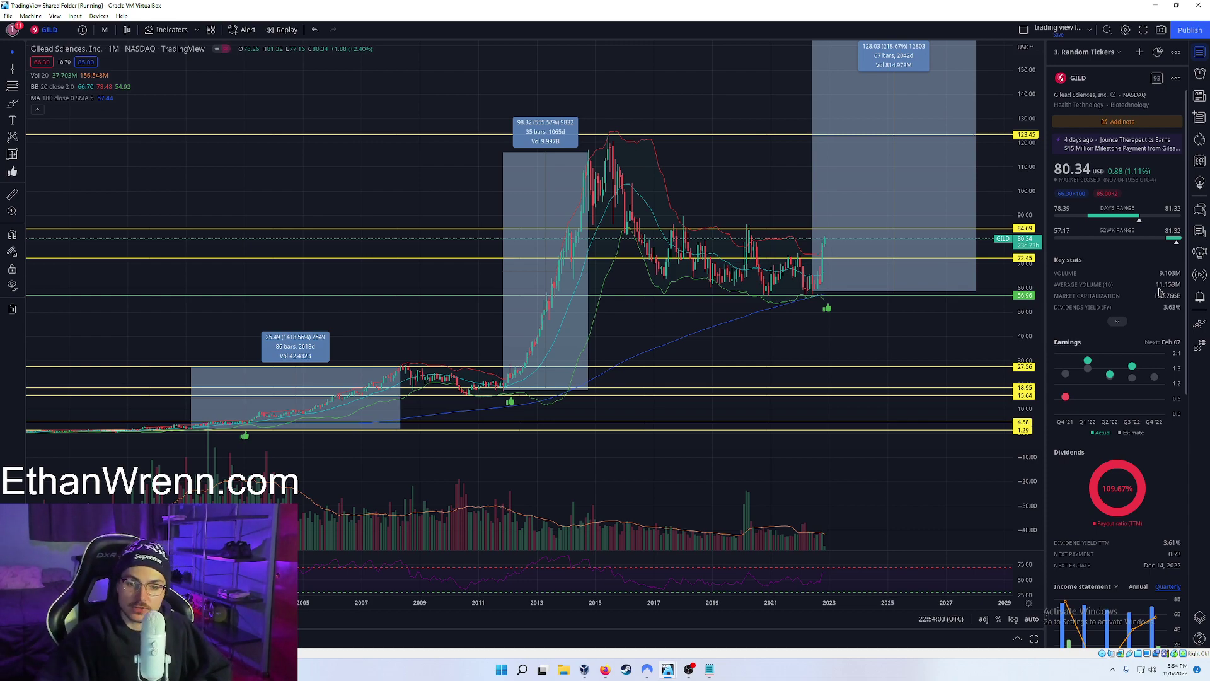
pyautogui.scroll(-1, 1110, 356)
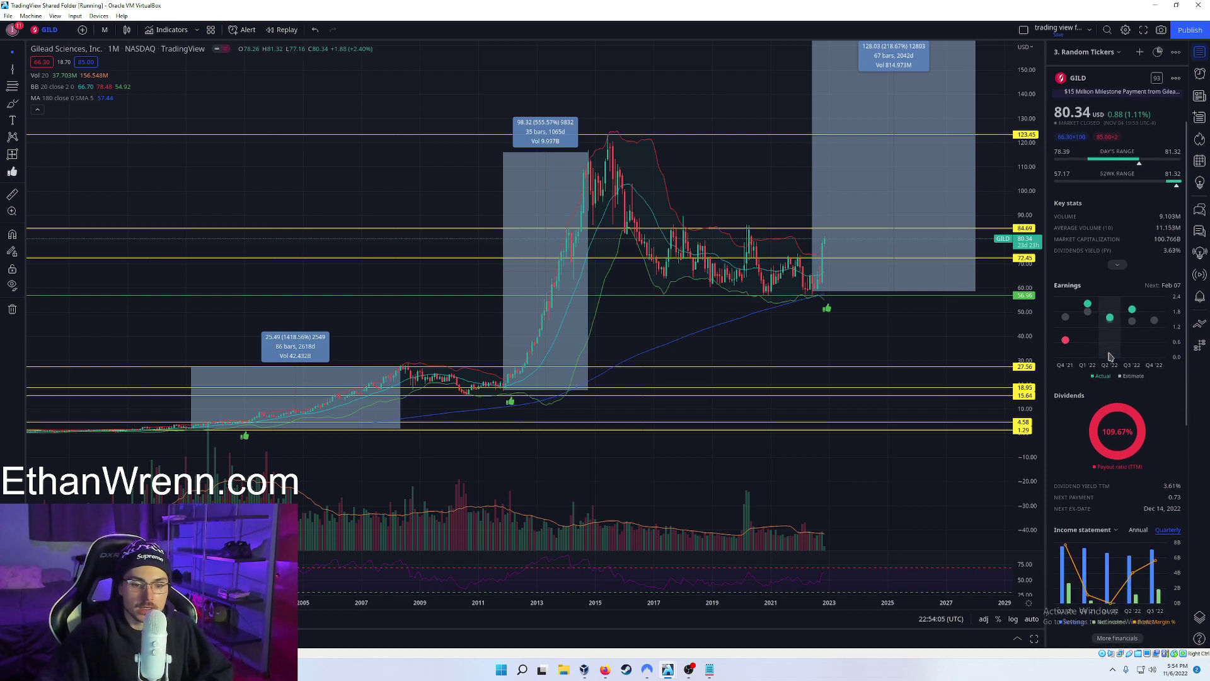
pyautogui.moveTo(1071, 591)
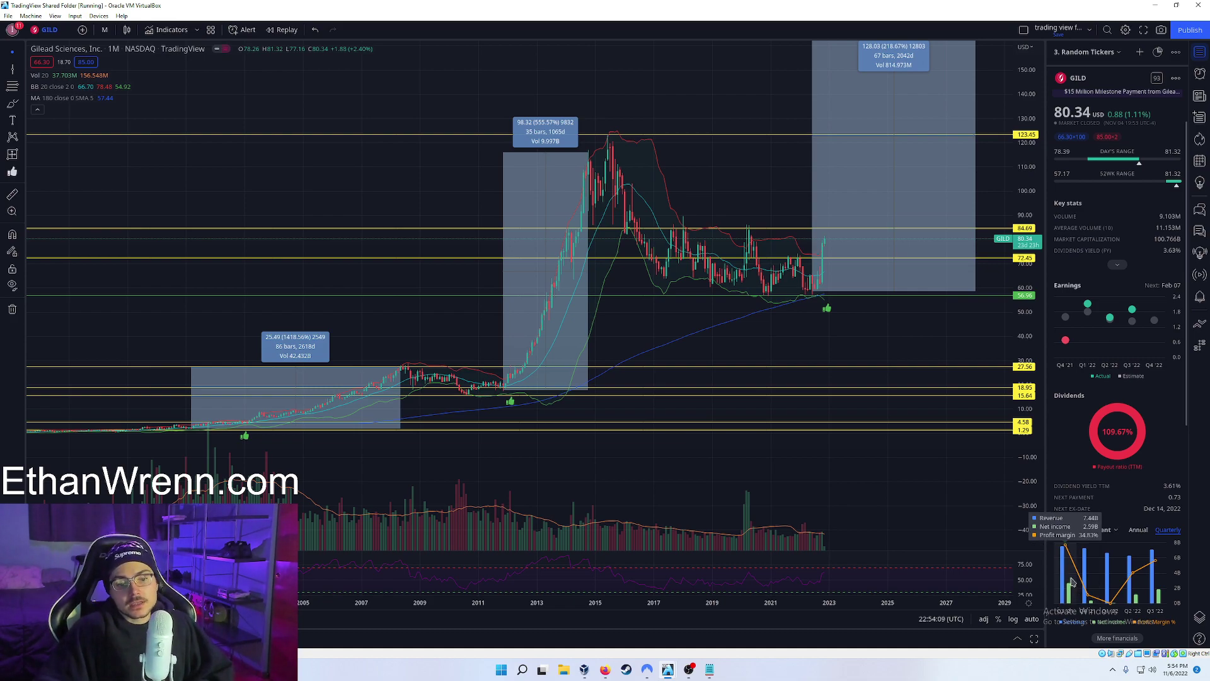
pyautogui.scroll(-1, 1072, 589)
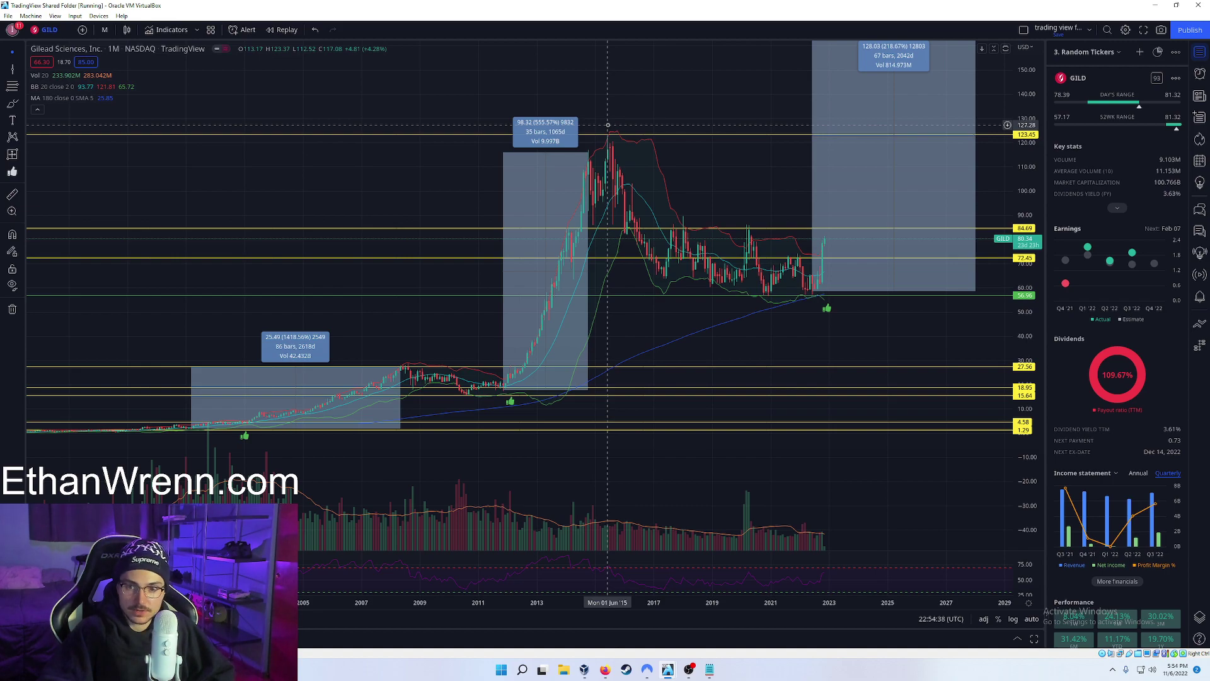
pyautogui.moveTo(1121, 533)
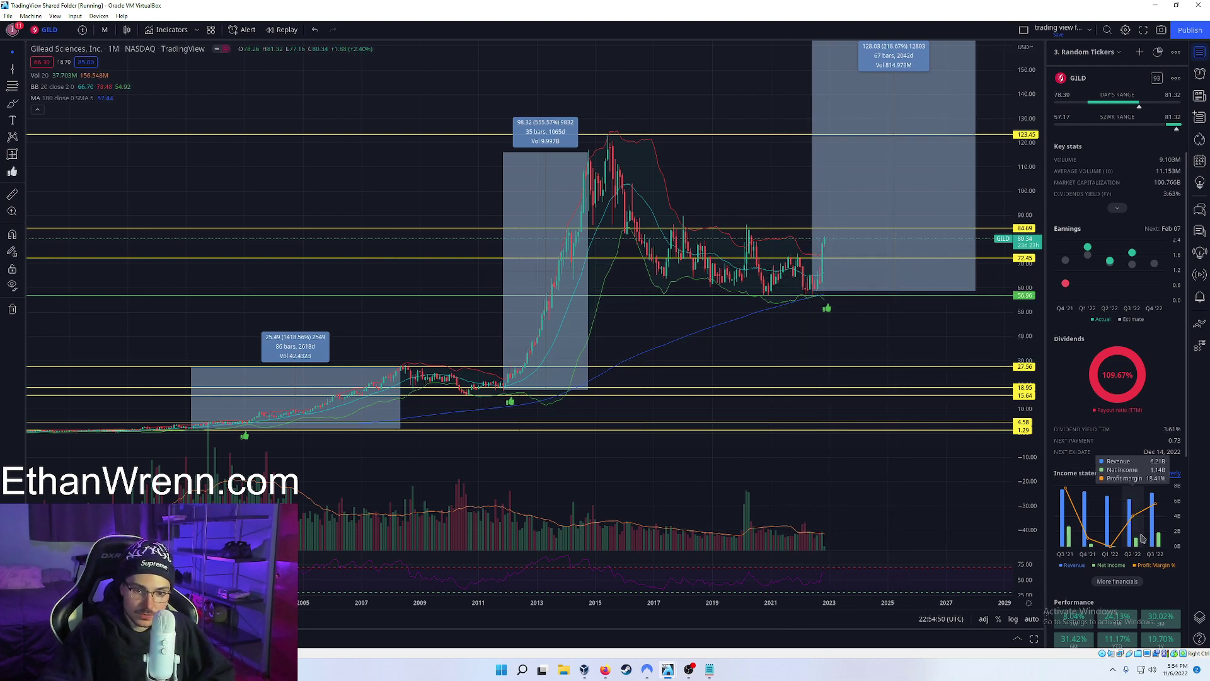
pyautogui.moveTo(1105, 532)
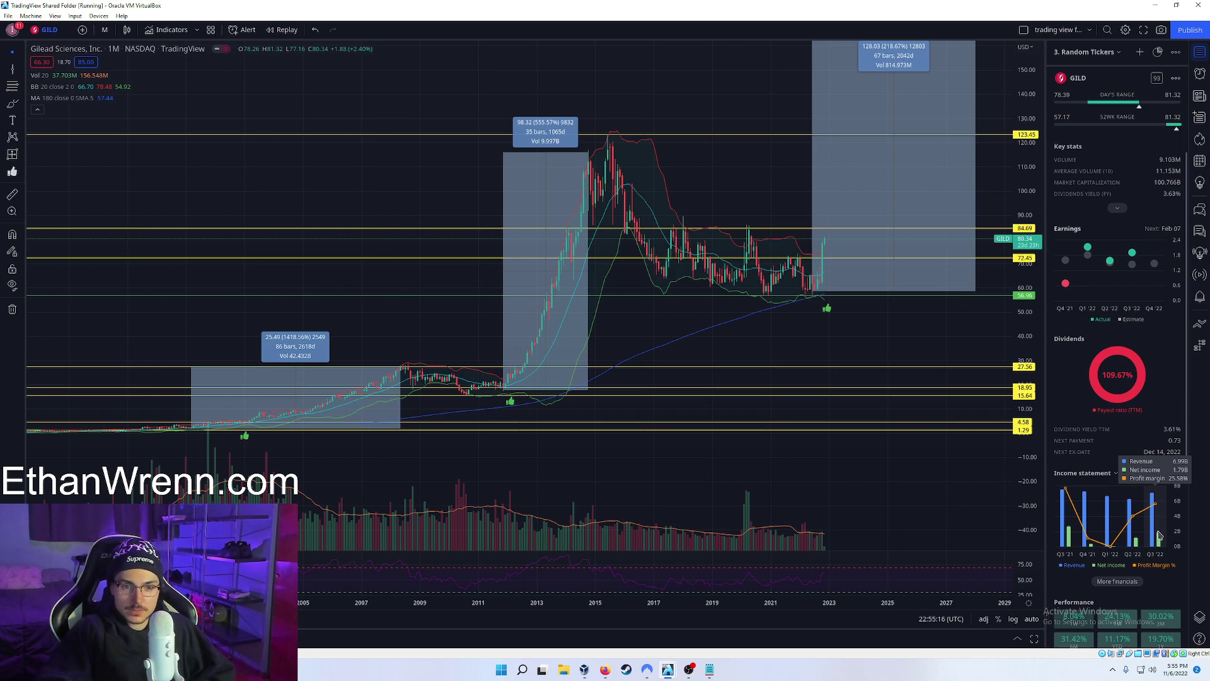
pyautogui.moveTo(774, 183); pyautogui.dragTo(789, 224)
pyautogui.moveTo(842, 125); pyautogui.dragTo(800, 158)
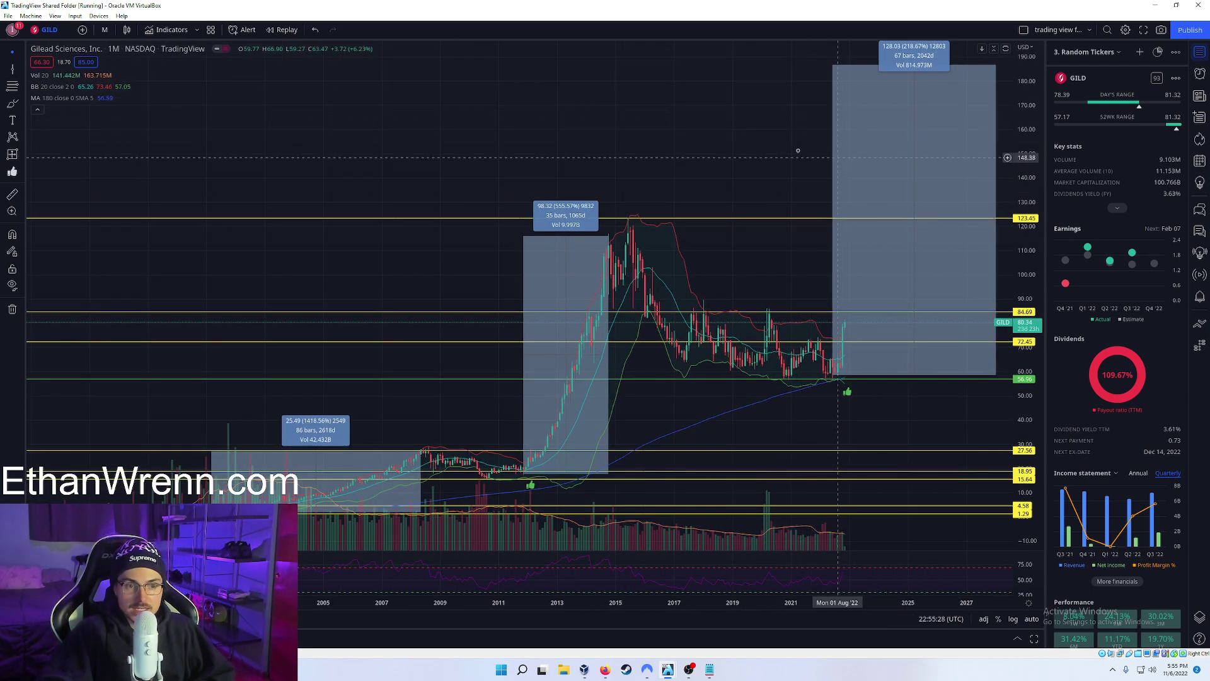
pyautogui.moveTo(797, 145); pyautogui.dragTo(792, 156)
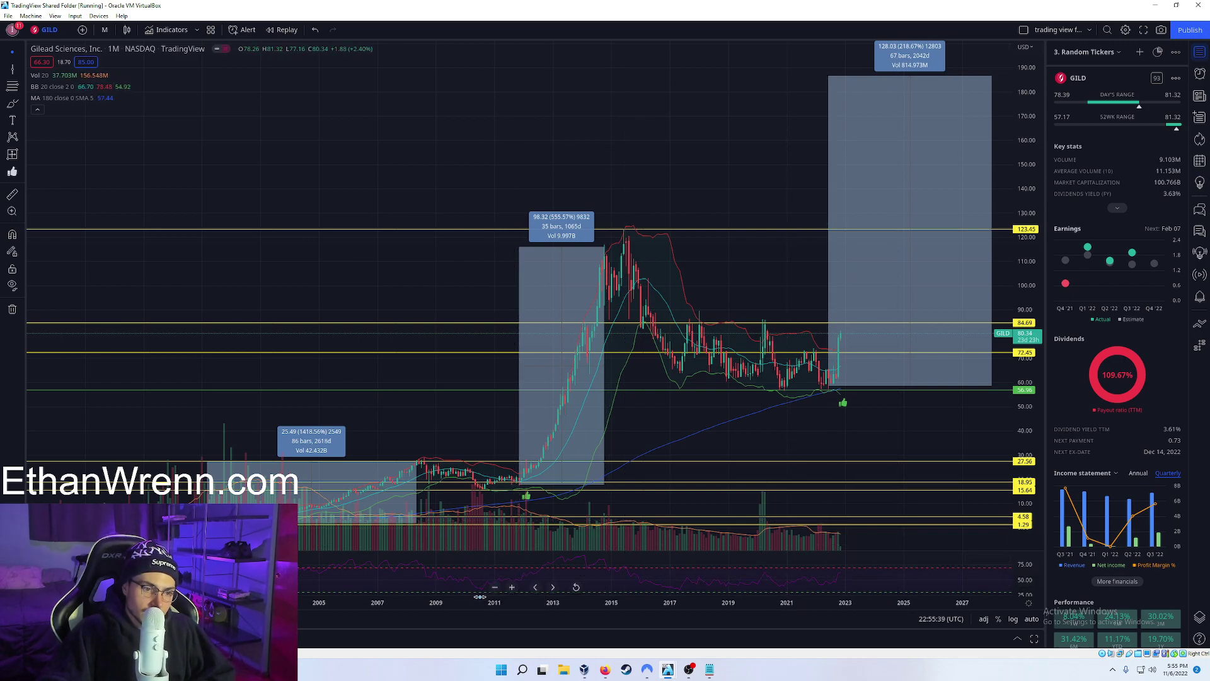
pyautogui.moveTo(475, 444); pyautogui.dragTo(532, 354)
# Draw vertical lines at August 2010, the early-1990s start and March 2022
pyautogui.click(12, 69)
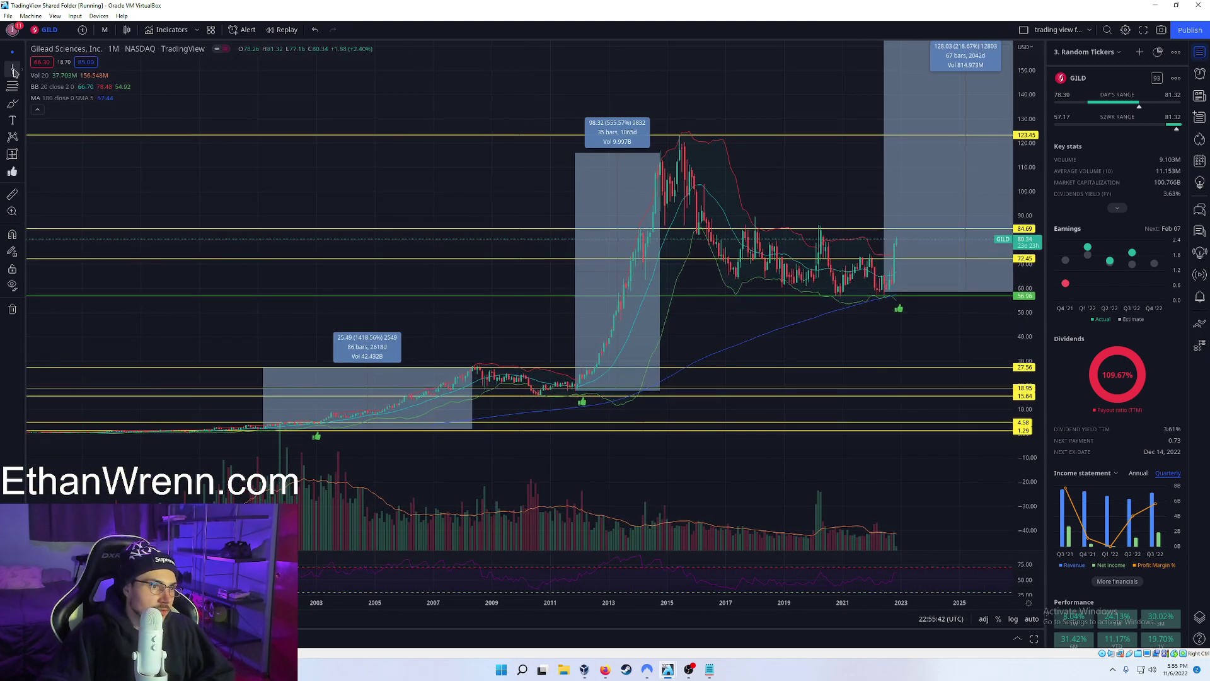
pyautogui.click(538, 222)
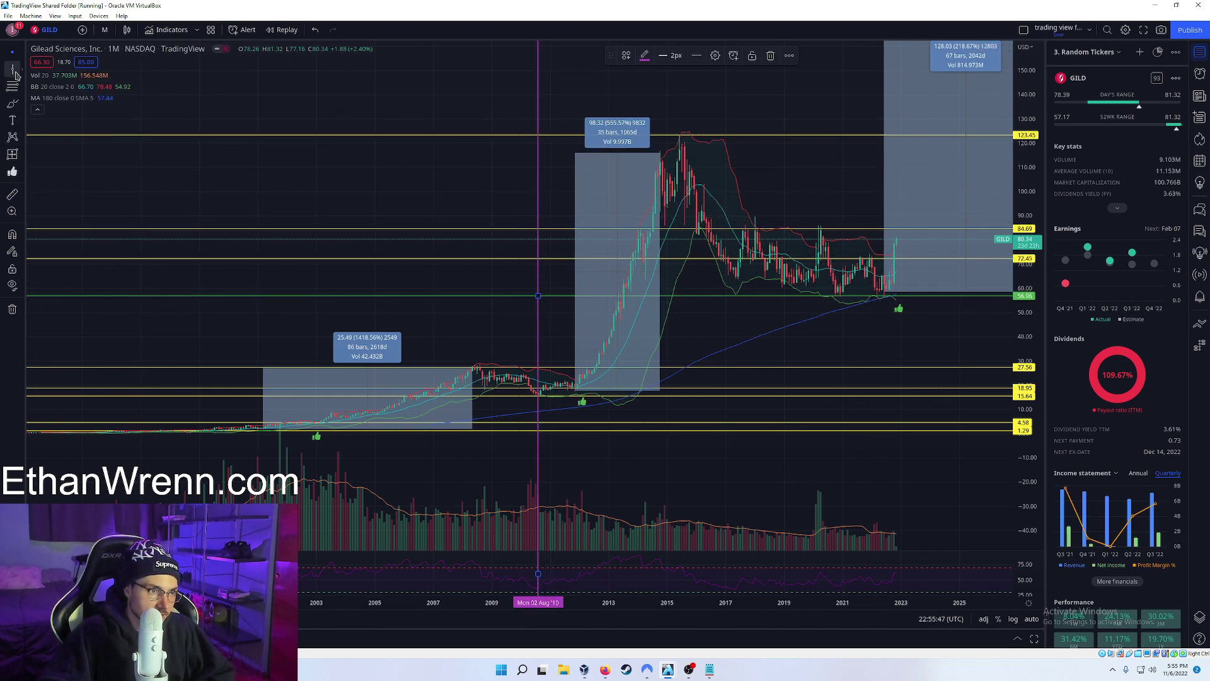
pyautogui.click(12, 69)
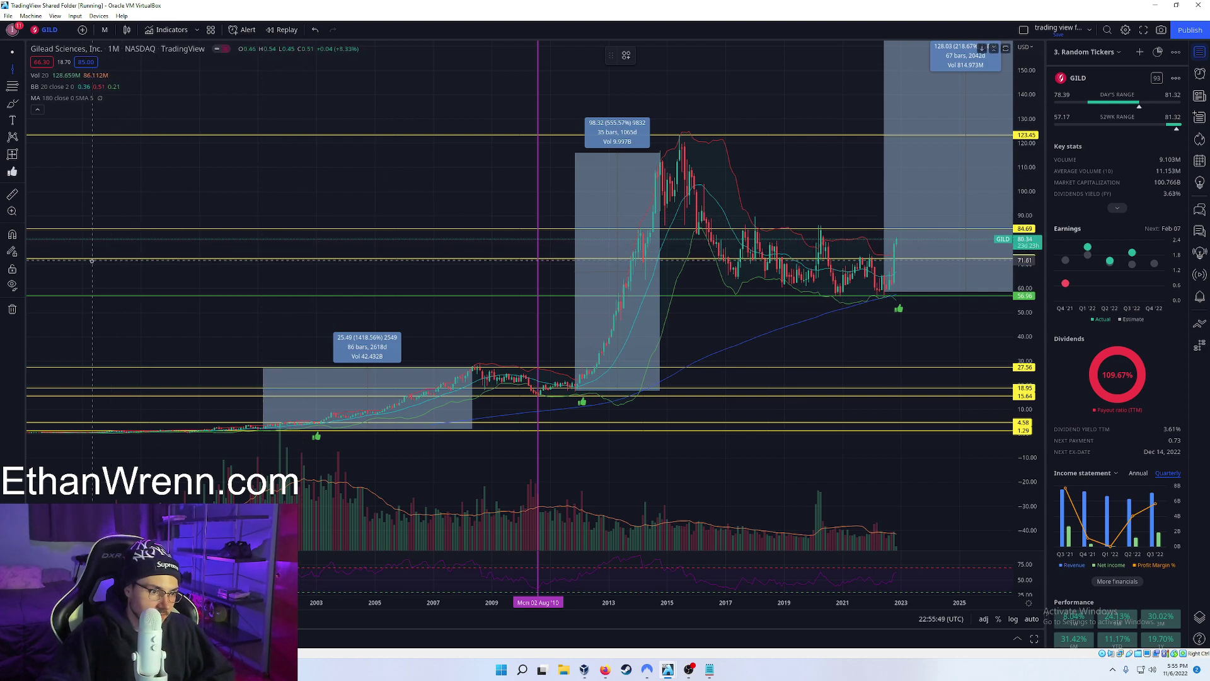
pyautogui.click(68, 269)
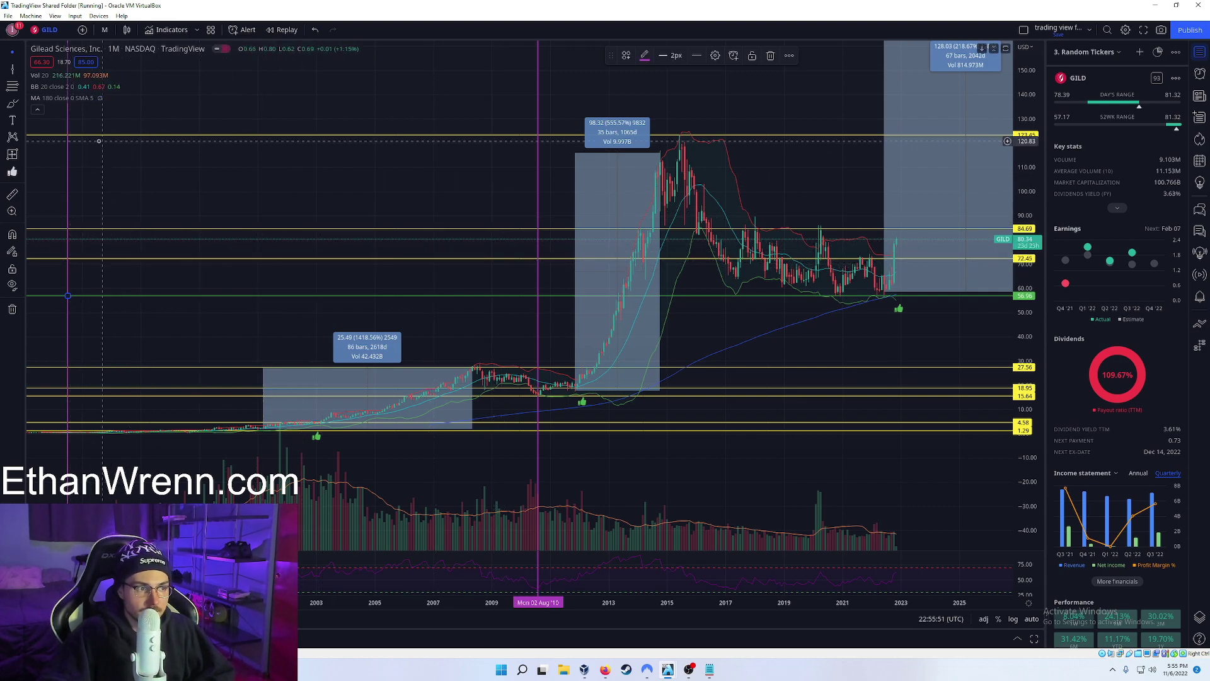
pyautogui.click(12, 70)
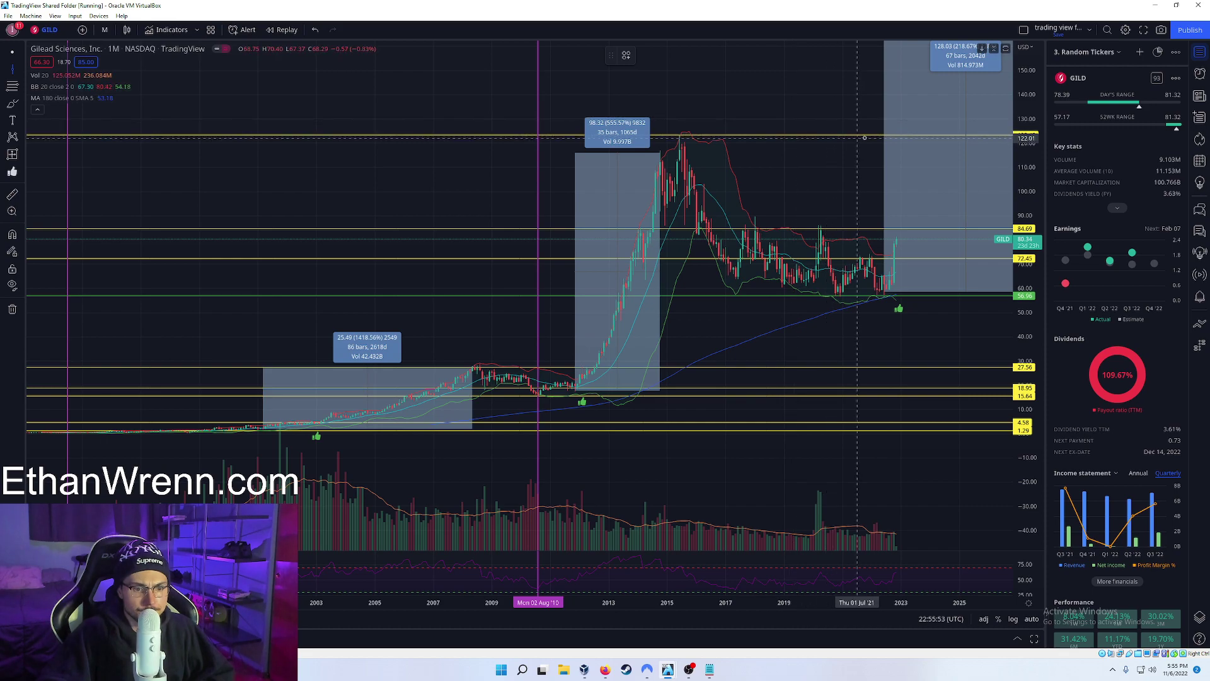
pyautogui.click(877, 138)
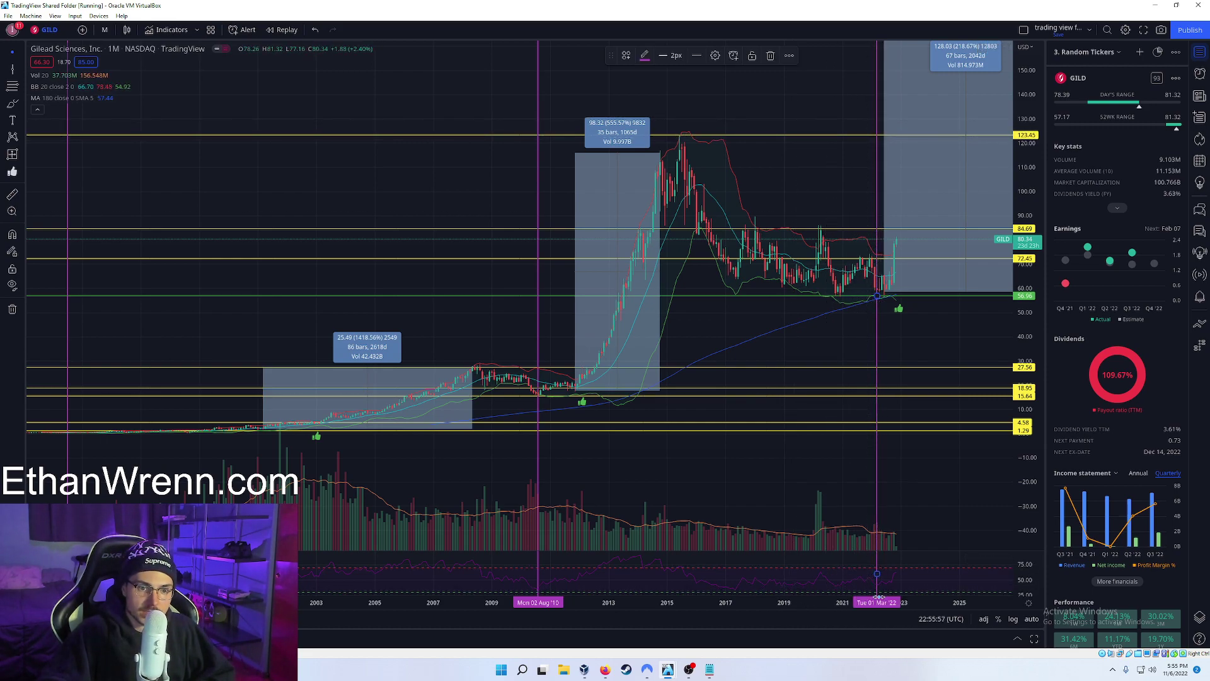
pyautogui.moveTo(806, 200); pyautogui.dragTo(837, 198)
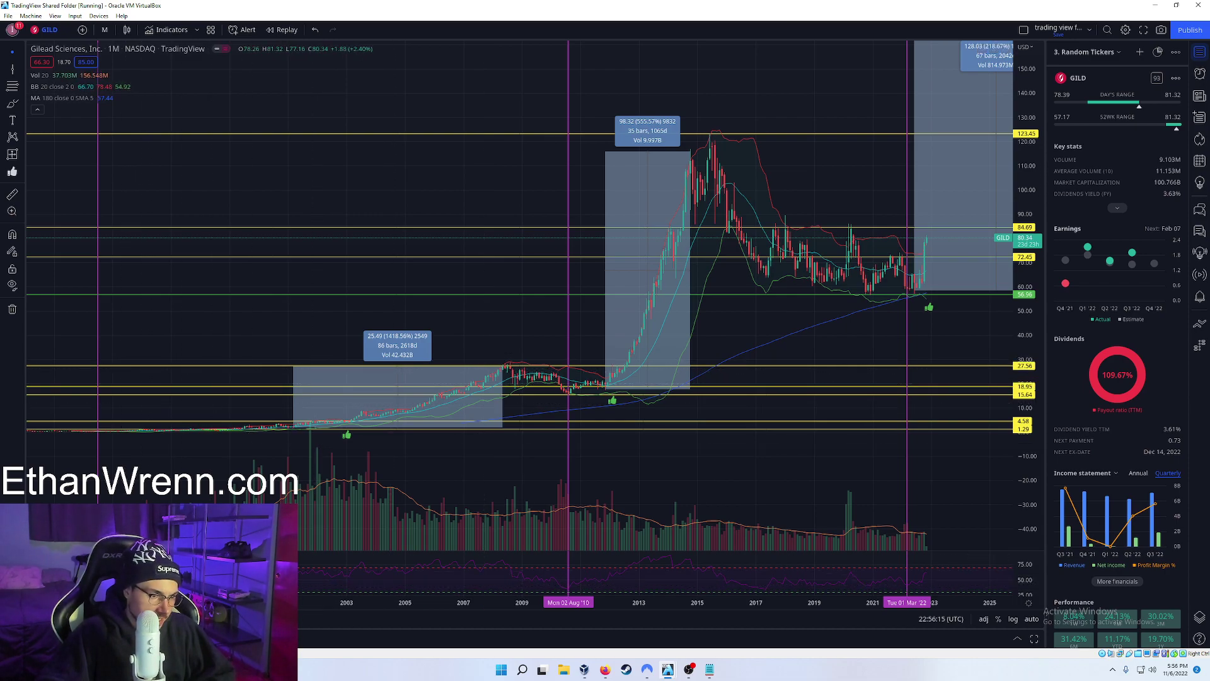
# Extend the first range box to the August 1994 low, reading 8743.63% over 164 bars
pyautogui.moveTo(830, 565); pyautogui.dragTo(1031, 523)
pyautogui.moveTo(391, 482); pyautogui.dragTo(448, 362)
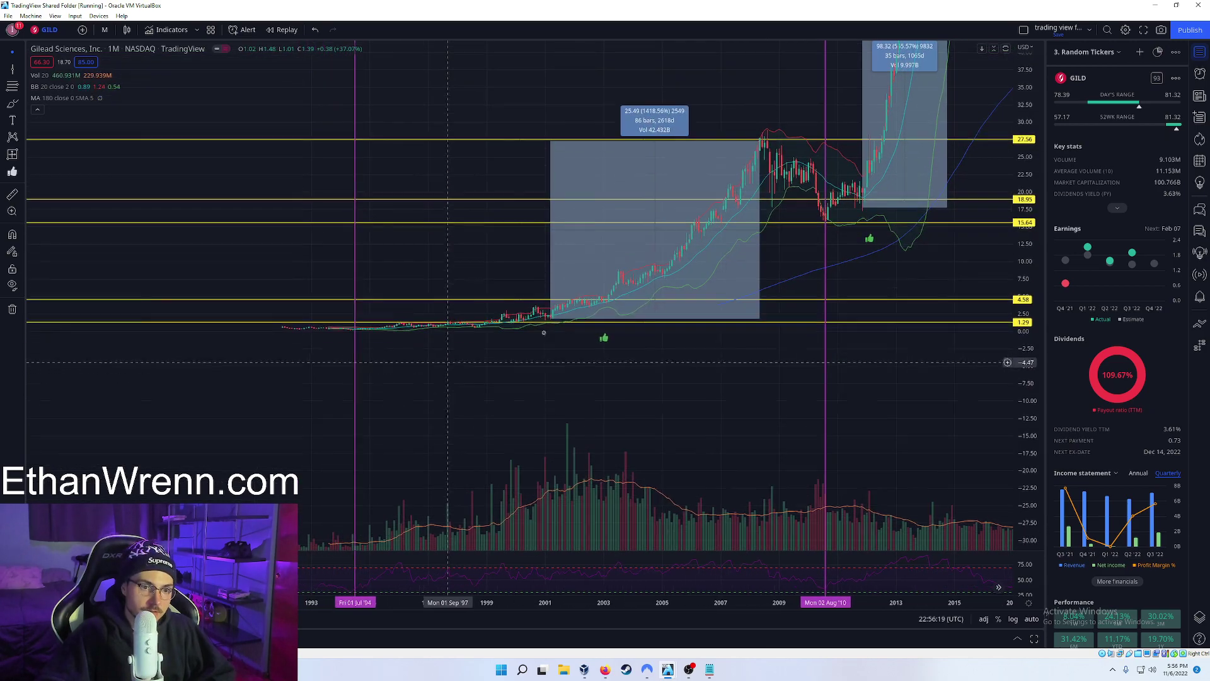
pyautogui.moveTo(1022, 277); pyautogui.dragTo(1021, 242)
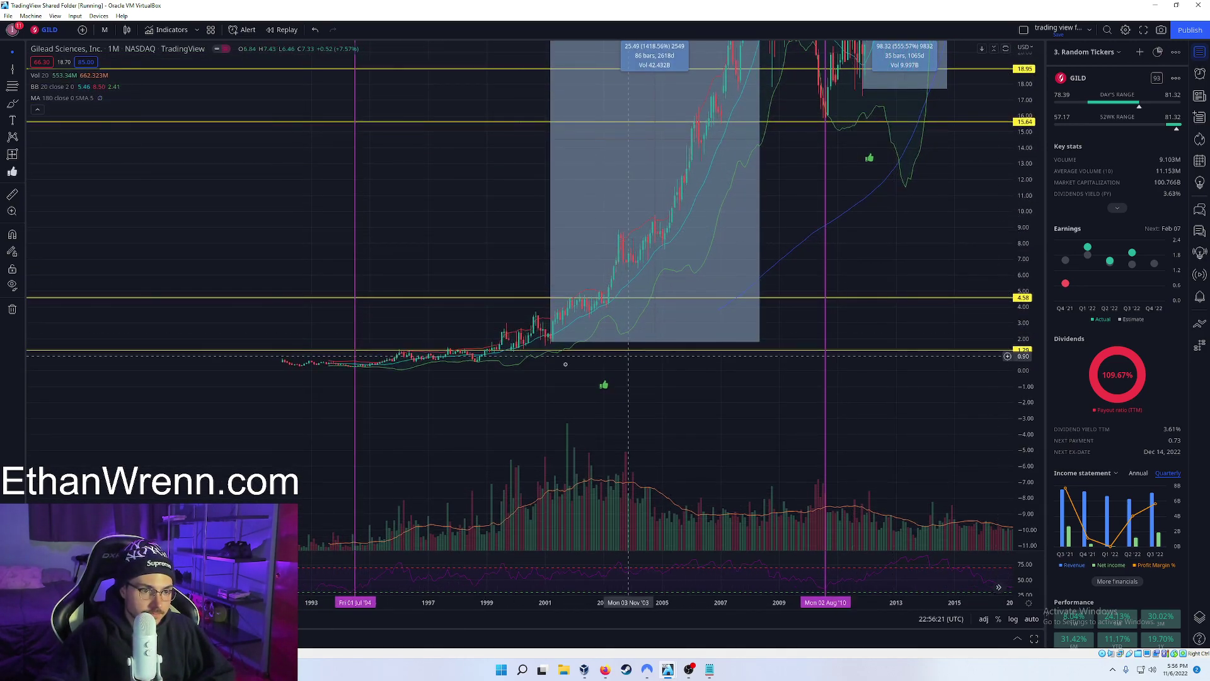
pyautogui.moveTo(551, 341); pyautogui.dragTo(359, 365)
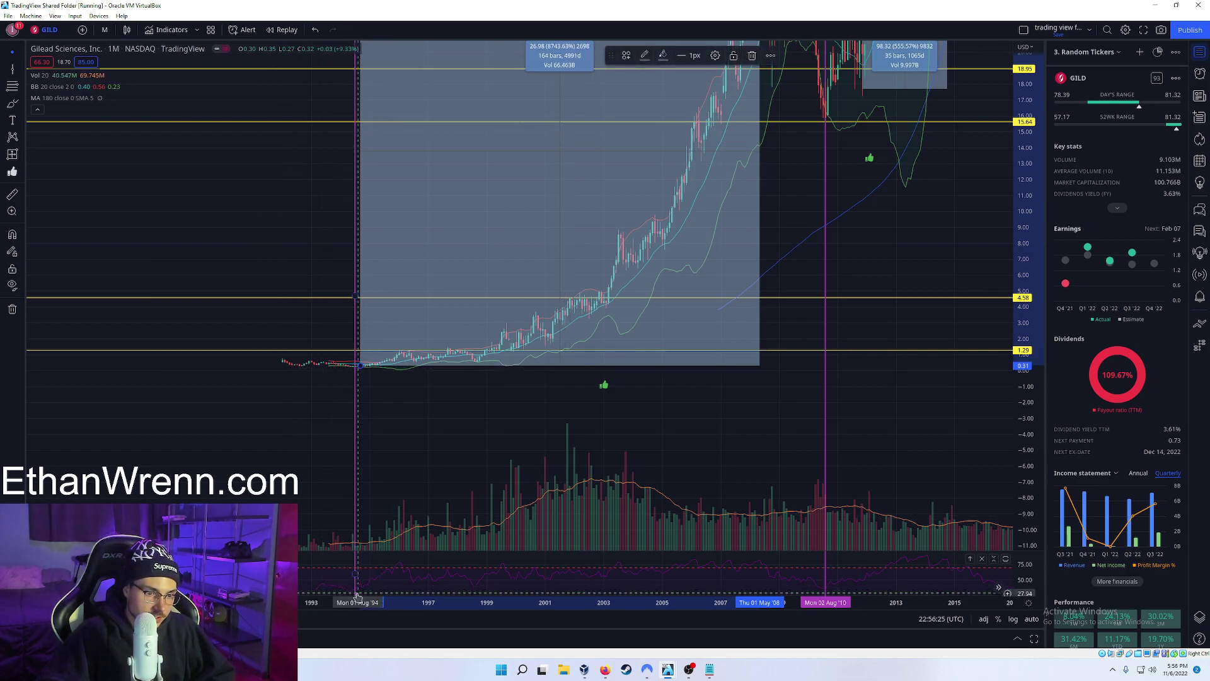
pyautogui.moveTo(738, 174); pyautogui.dragTo(648, 251)
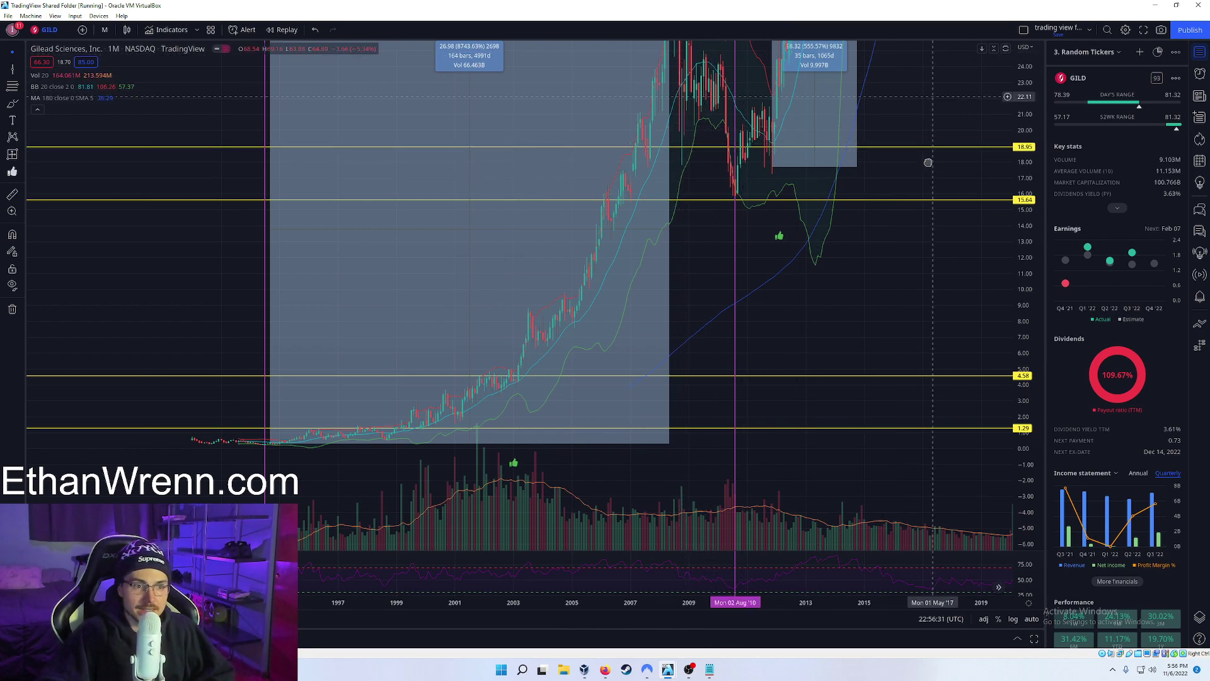
pyautogui.moveTo(937, 96); pyautogui.dragTo(929, 170)
pyautogui.moveTo(1022, 129); pyautogui.dragTo(1007, 274)
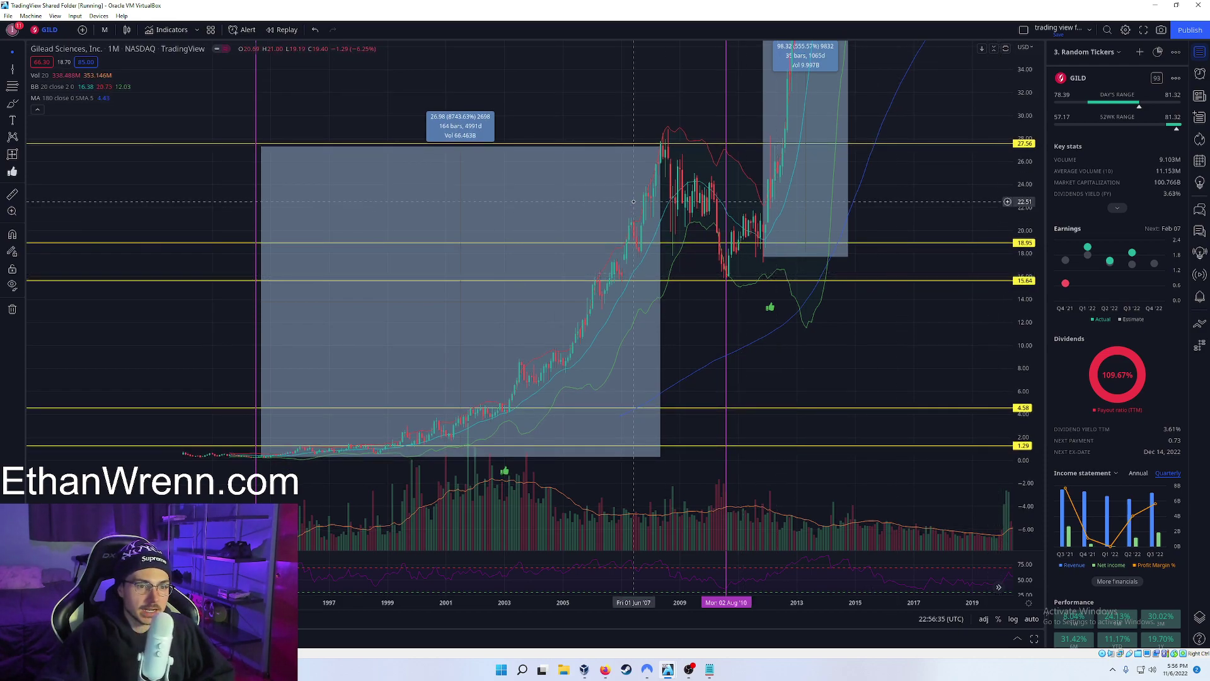
pyautogui.moveTo(667, 151); pyautogui.dragTo(667, 222)
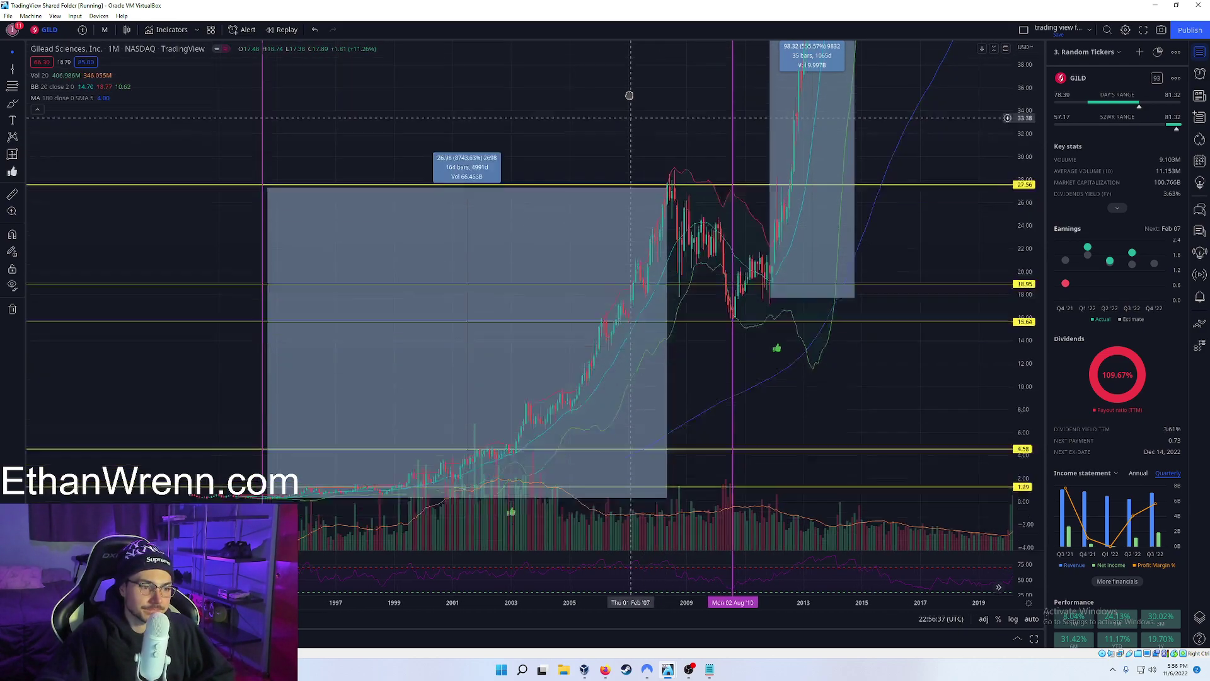
# Pan and rescale until the full history and the 218.67% projection box above 180 fit
pyautogui.moveTo(1016, 100); pyautogui.dragTo(1016, 148)
pyautogui.moveTo(868, 173); pyautogui.dragTo(673, 176)
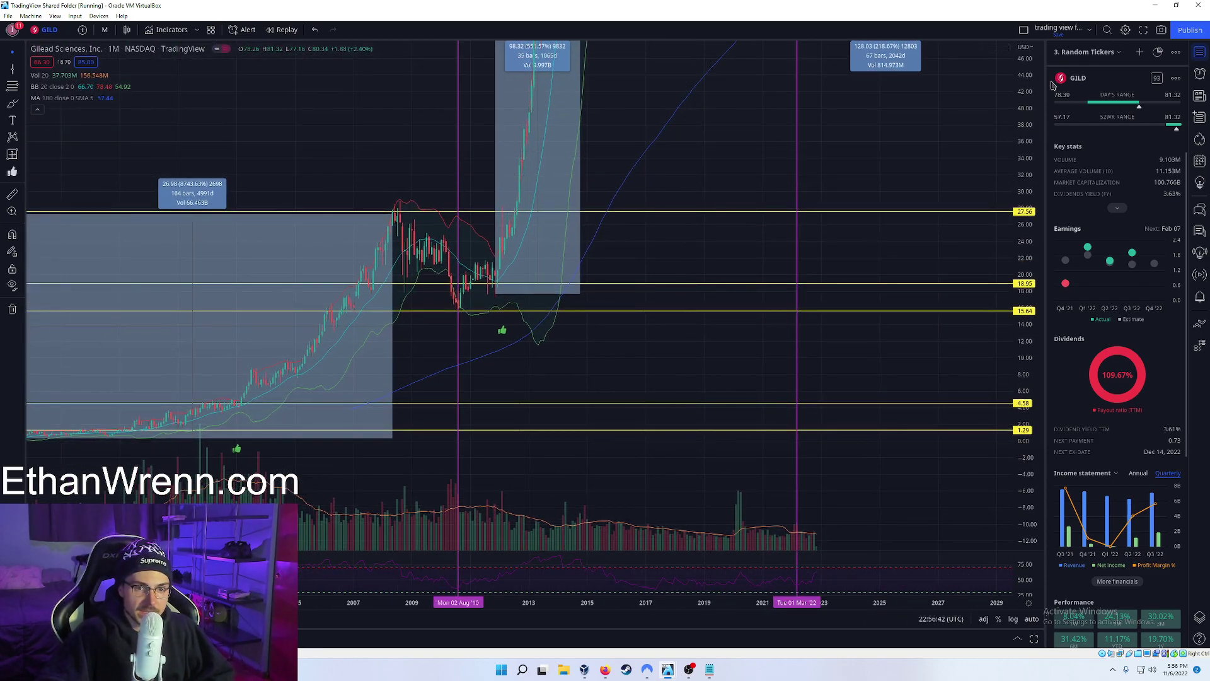
pyautogui.moveTo(422, 148); pyautogui.dragTo(603, 119)
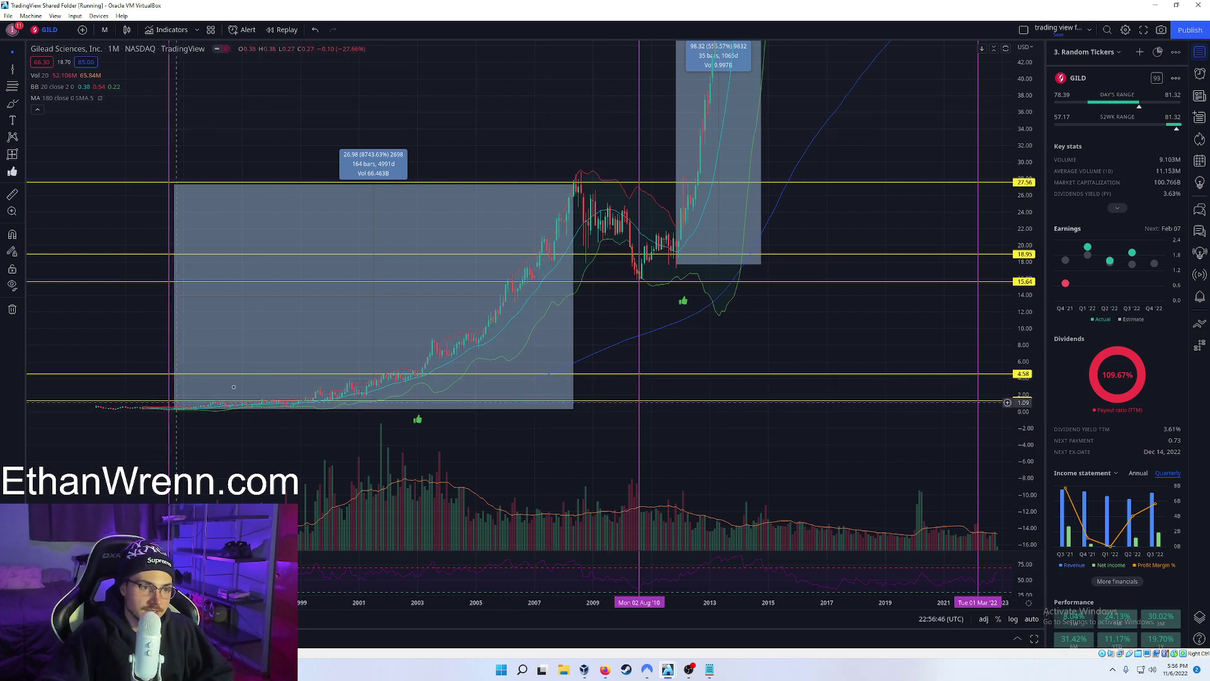
pyautogui.moveTo(979, 102); pyautogui.dragTo(686, 378)
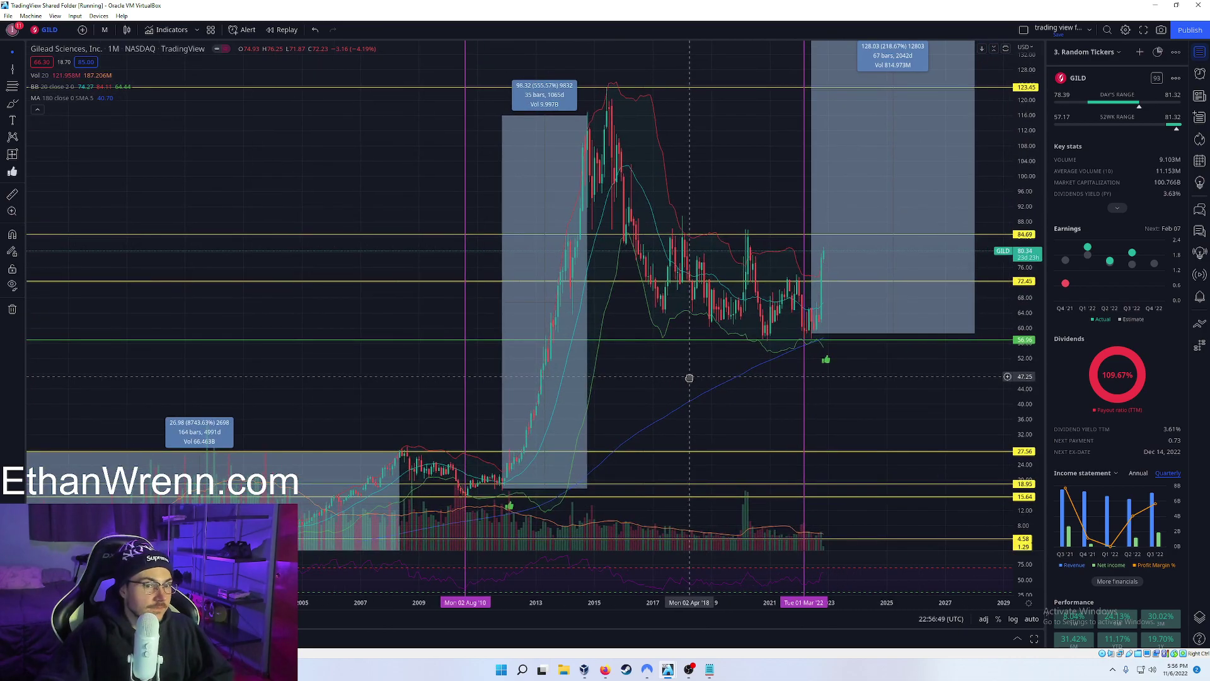
pyautogui.moveTo(783, 119); pyautogui.dragTo(725, 403)
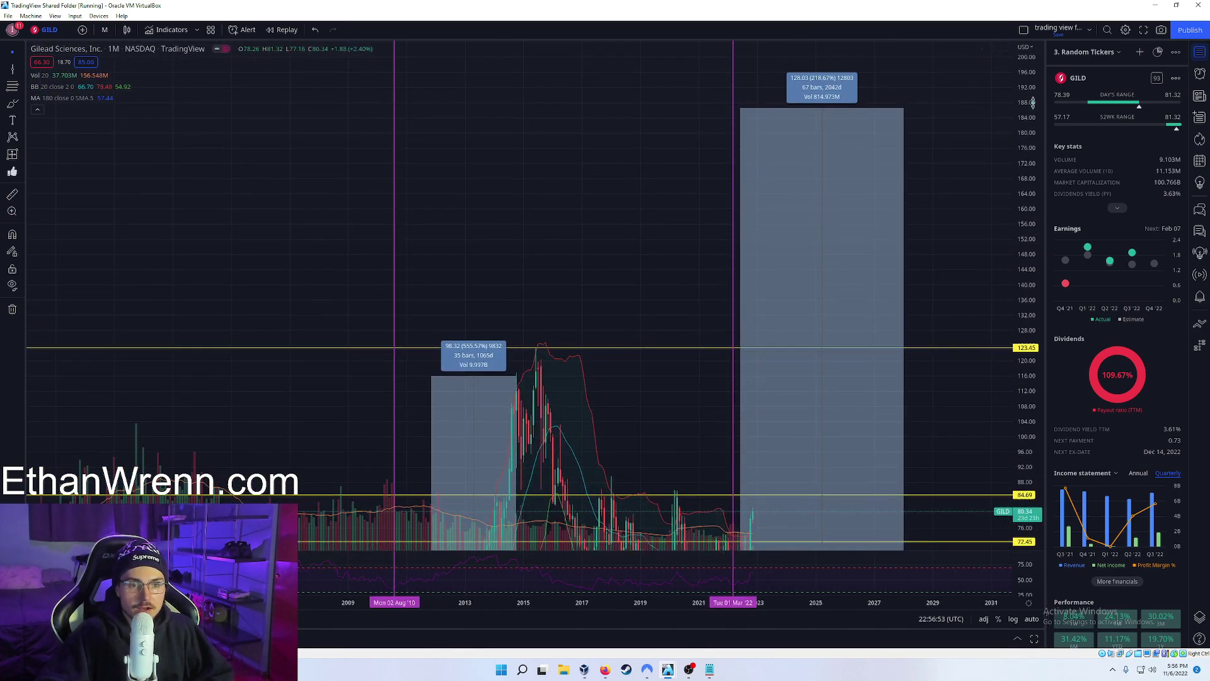
pyautogui.moveTo(1032, 101); pyautogui.dragTo(1032, 271)
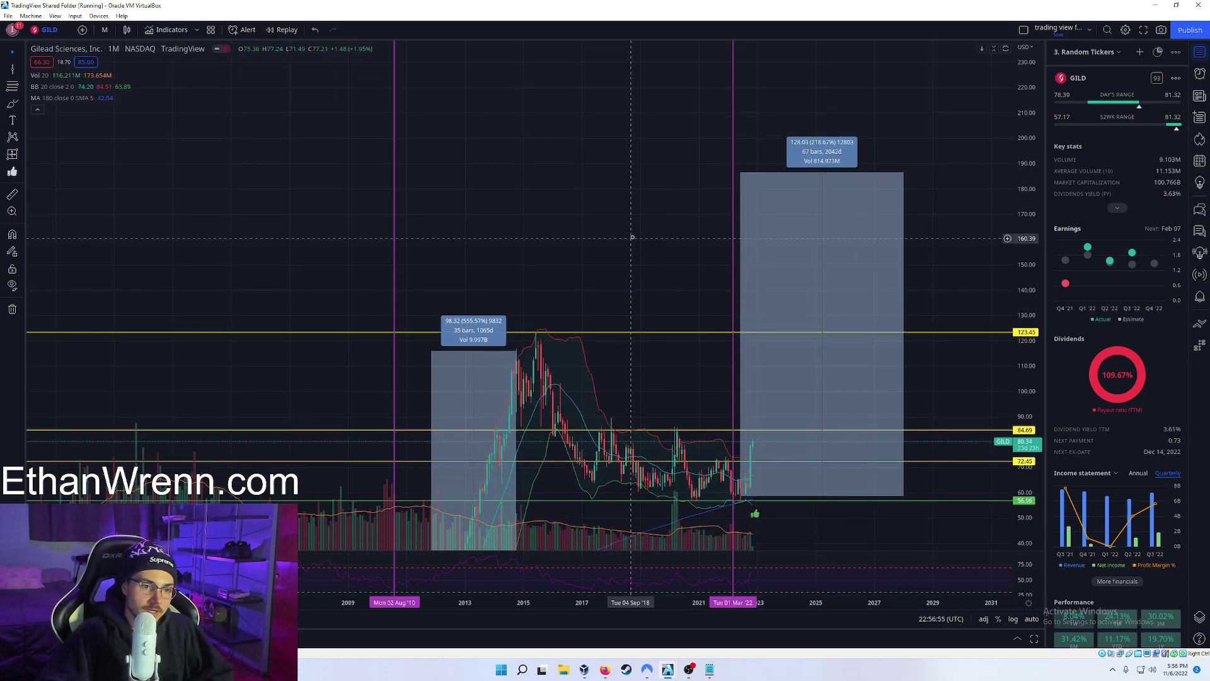
pyautogui.moveTo(632, 235); pyautogui.dragTo(729, 151)
# Bring Discord forward to review the GILD posts, then minimize it
pyautogui.hotkey('alt', 'Tab')
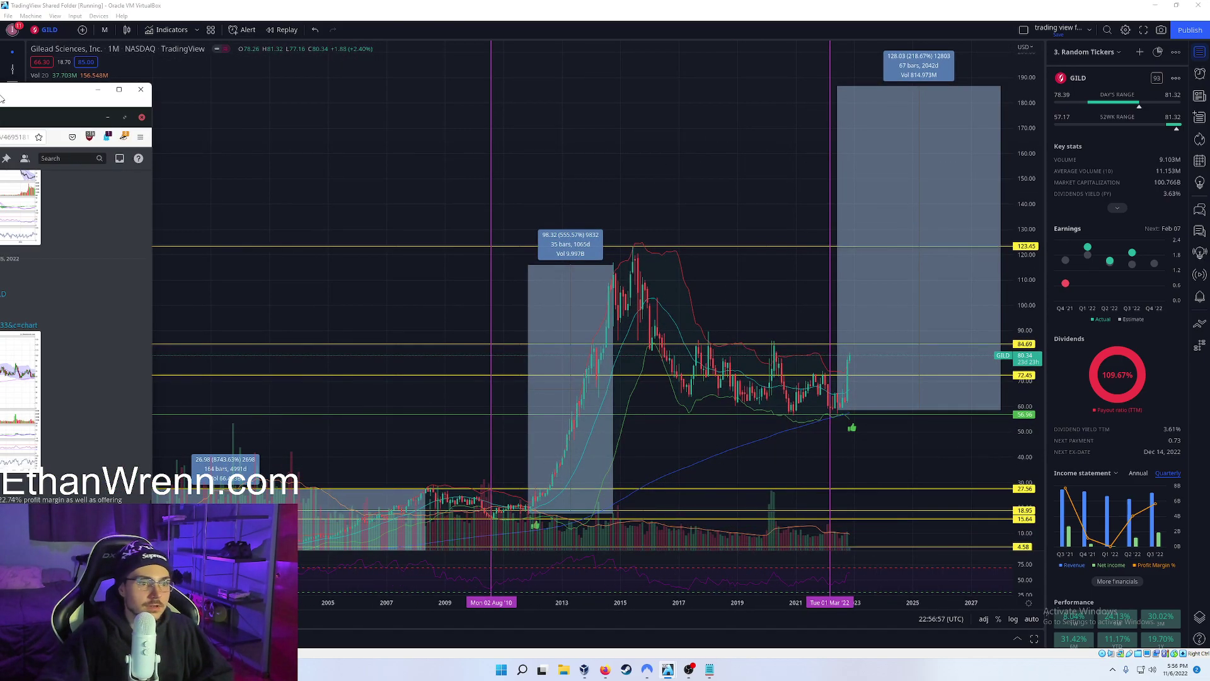
pyautogui.moveTo(63, 95); pyautogui.dragTo(549, 25)
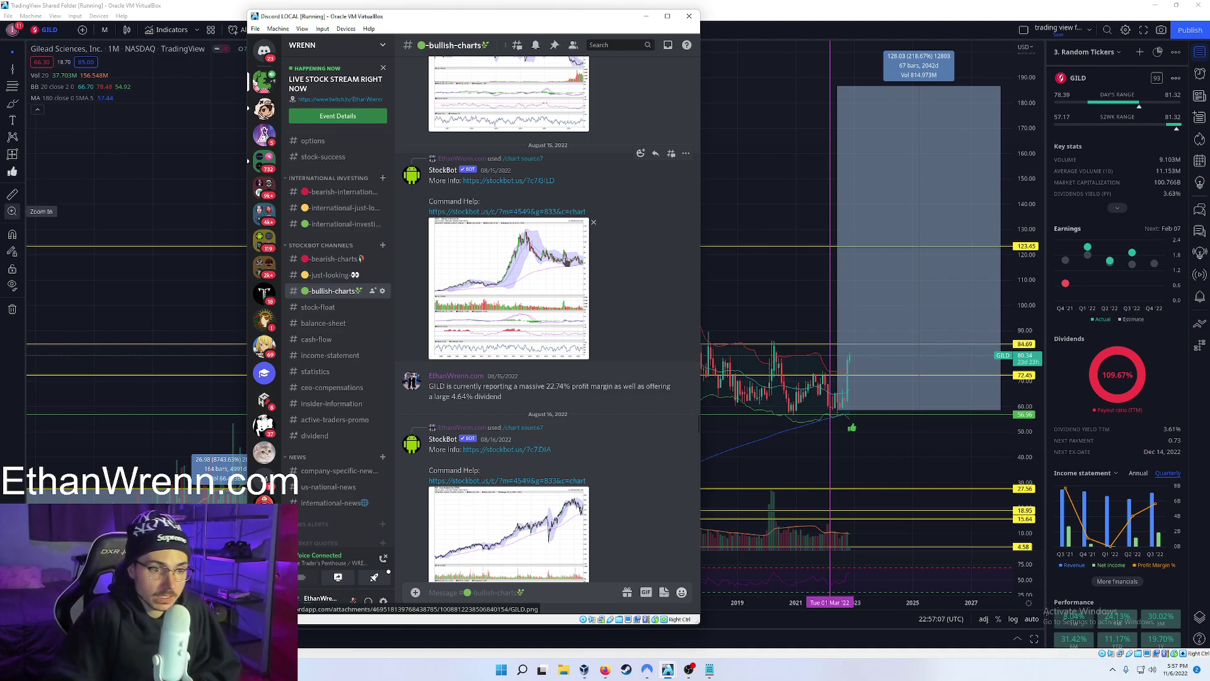
pyautogui.click(645, 15)
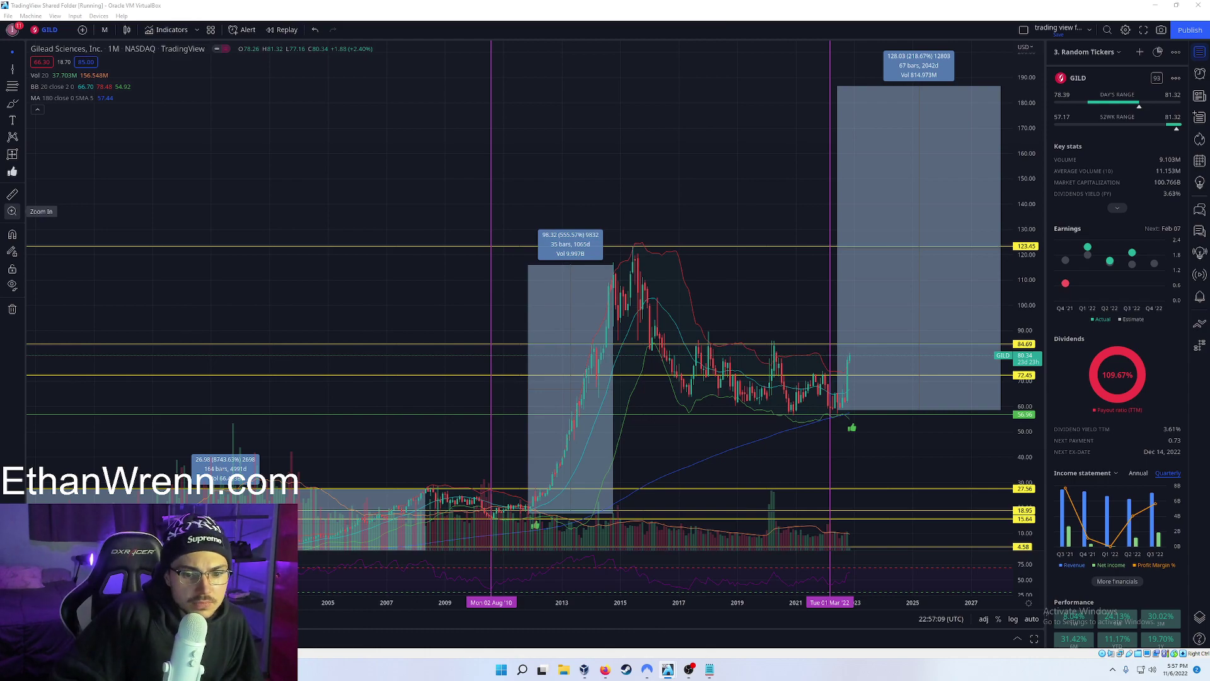
# Zoom the GILD chart and open Symbol Search to change the ticker
pyautogui.scroll(3, 1104, 409)
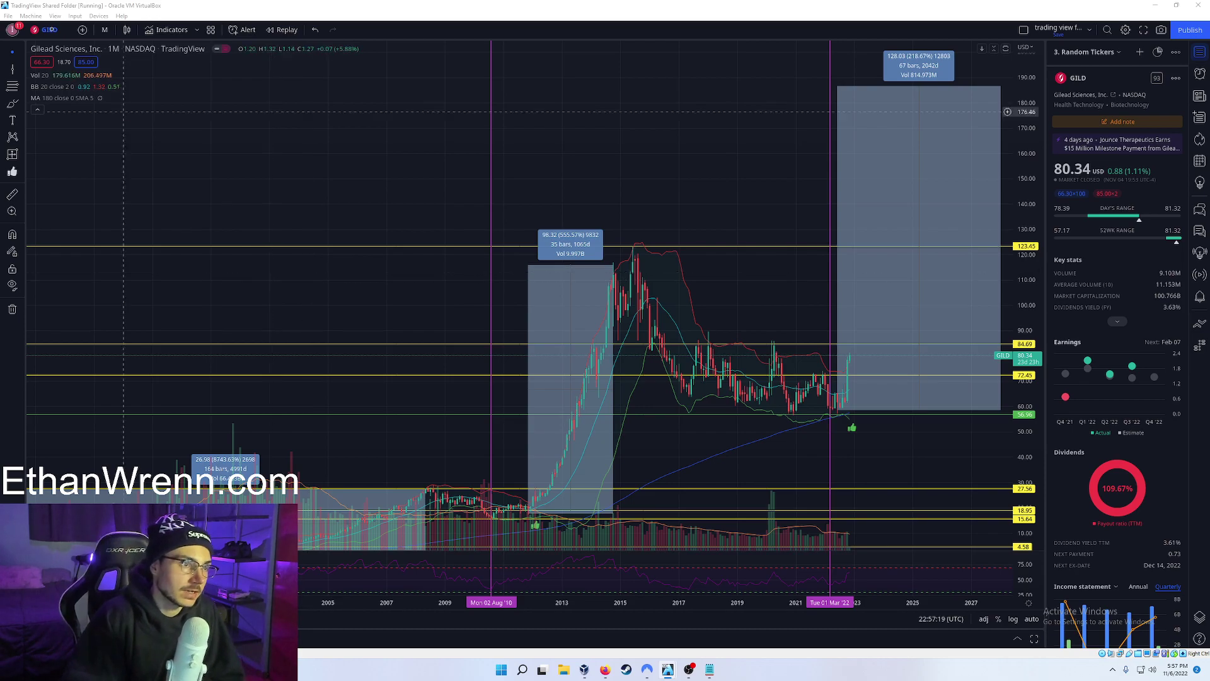
pyautogui.click(48, 30)
# Load XBI and center its chart on recent years
pyautogui.write('XBI')
pyautogui.press('Return')
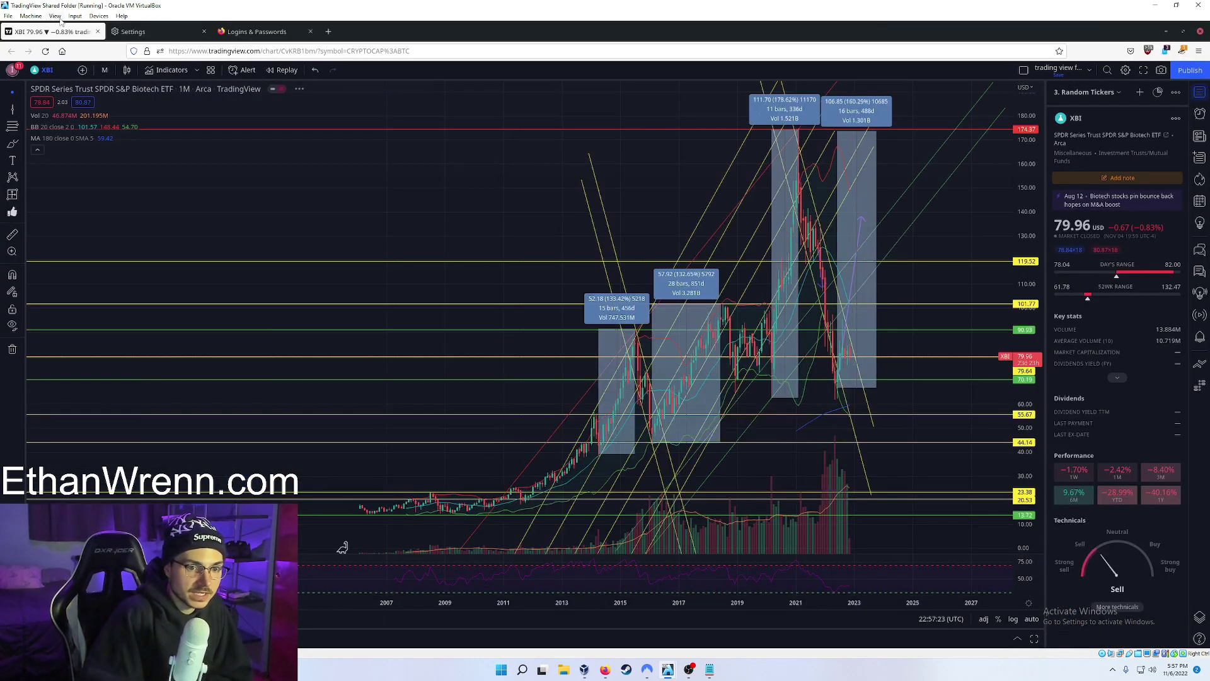
pyautogui.scroll(3, 340, 180)
pyautogui.moveTo(340, 180); pyautogui.dragTo(477, 182)
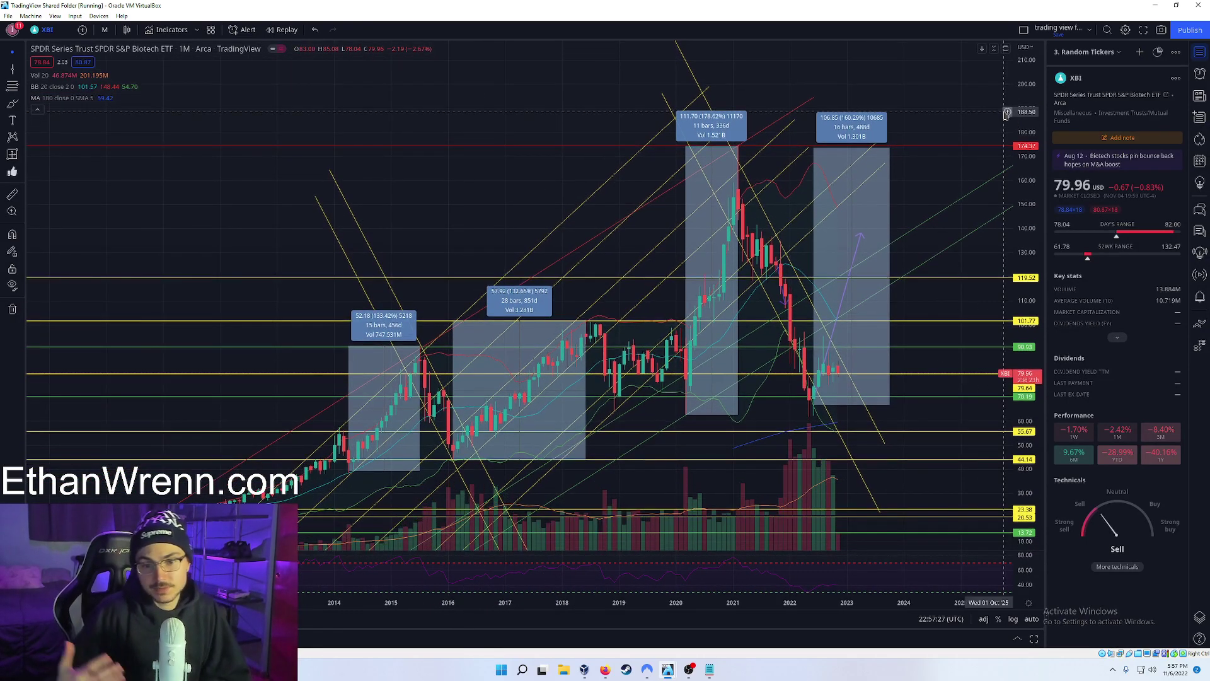
# Switch the chart to LABU, then reopen Symbol Search to return to GILD
pyautogui.click(47, 30)
pyautogui.write('LABU')
pyautogui.press('Return')
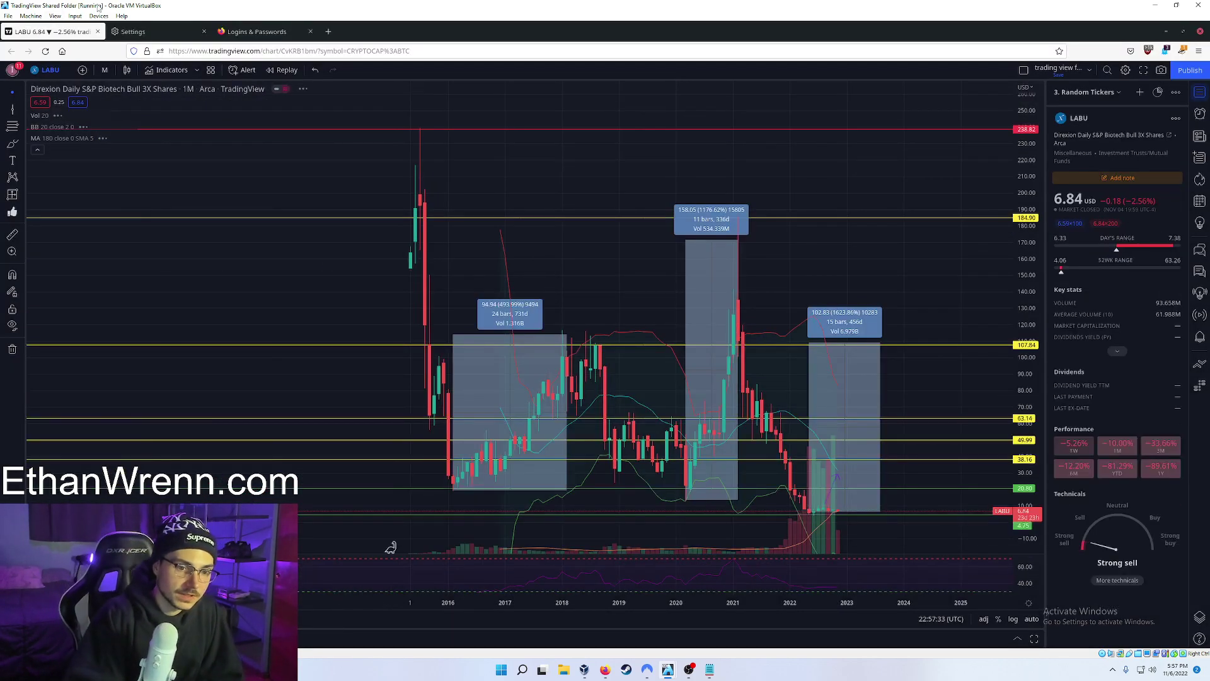
pyautogui.moveTo(633, 224); pyautogui.dragTo(662, 214)
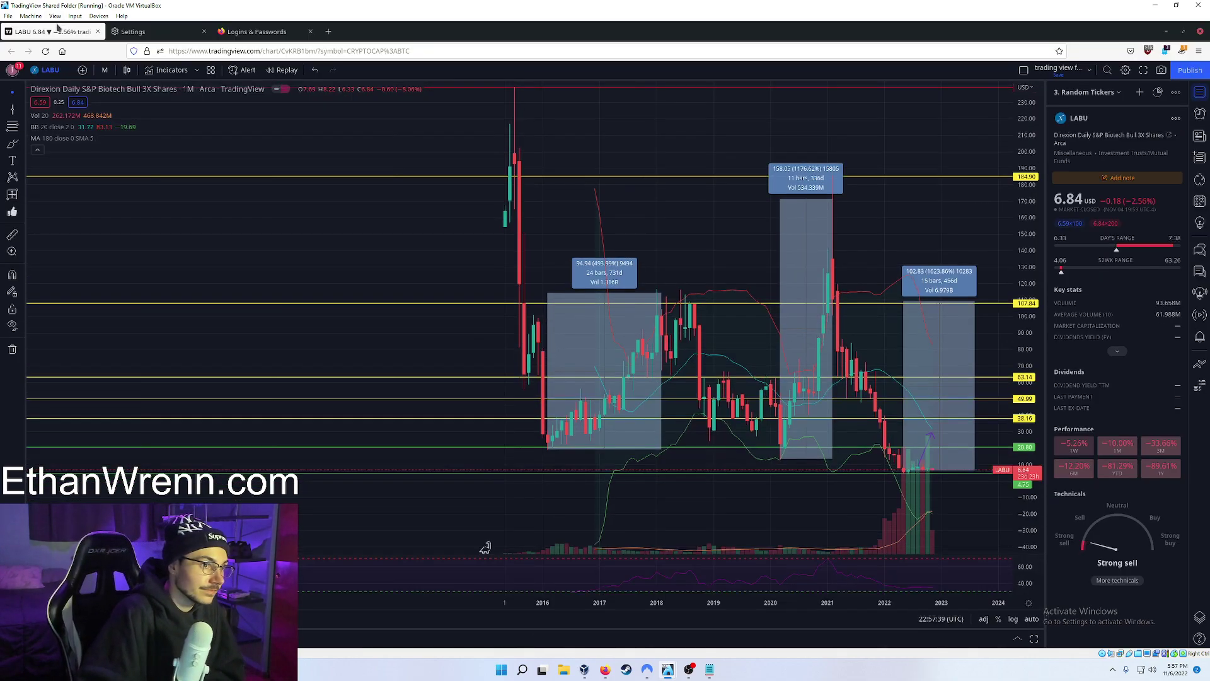
pyautogui.click(50, 31)
# Enter GILD in Symbol Search to reload the GILD monthly chart
pyautogui.write('GILD')
pyautogui.press('Return')
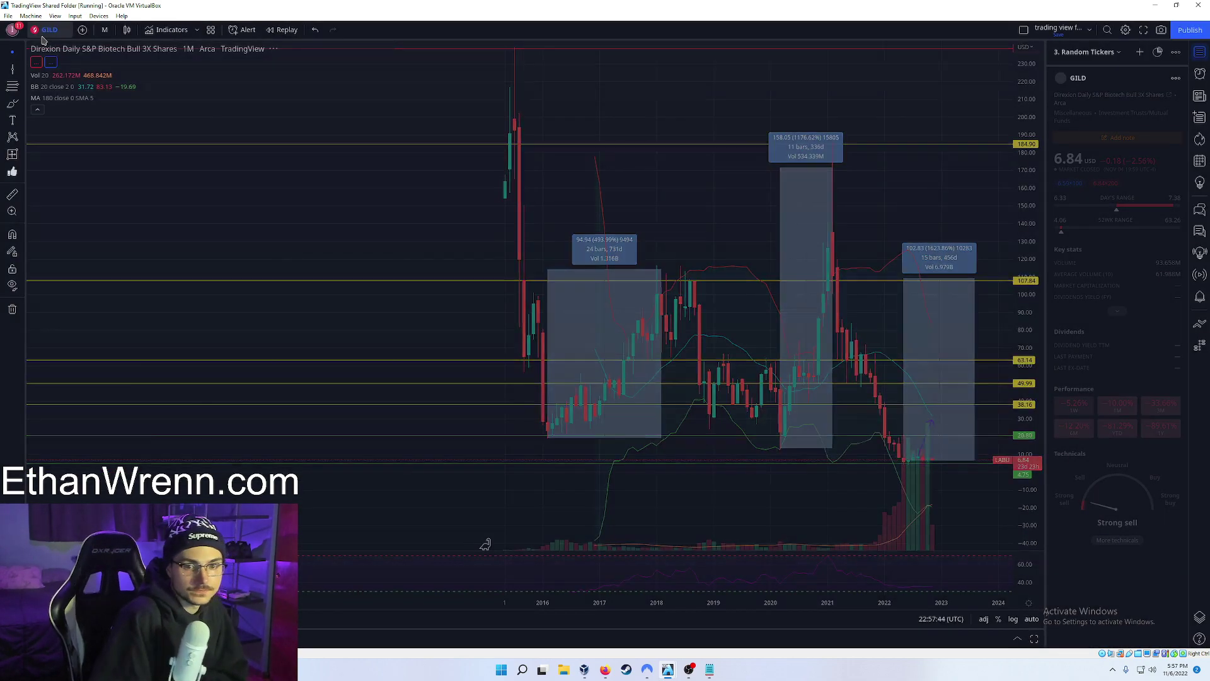